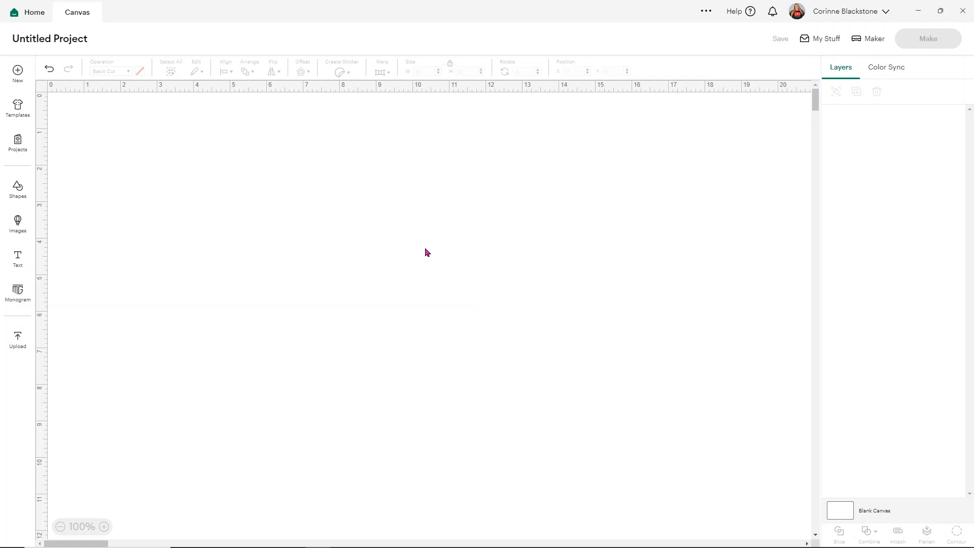
Add a circle shape, move it to the middle of the canvas and enlarge it to about 7.43 in across.
click(17, 192)
click(101, 213)
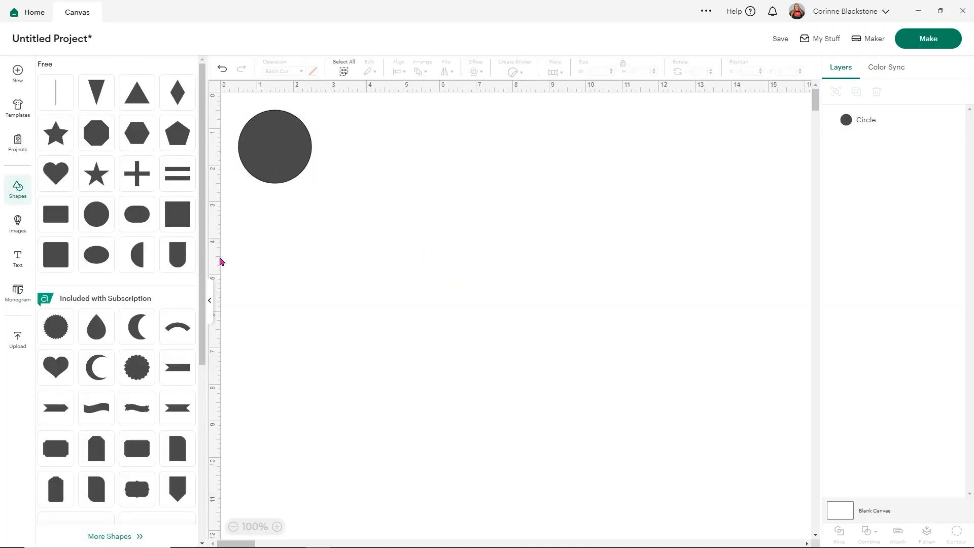
click(209, 300)
drag(118, 147, 321, 198)
drag(341, 235, 536, 375)
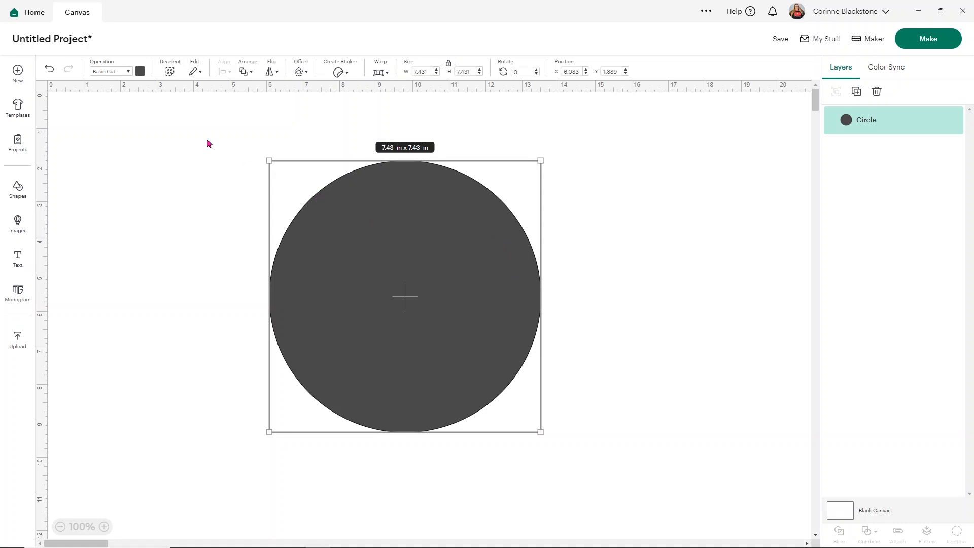
Change the large circle's material color to black.
click(140, 72)
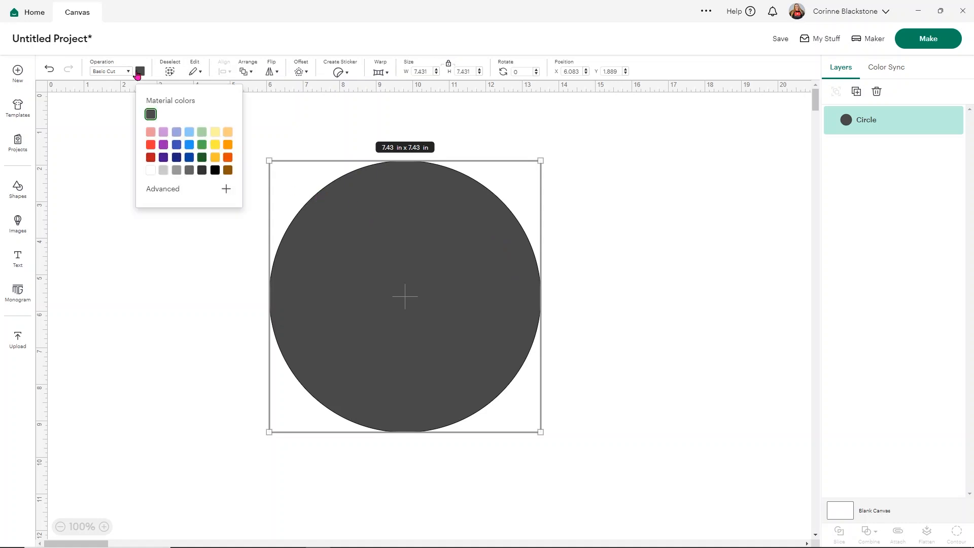
click(215, 170)
click(603, 199)
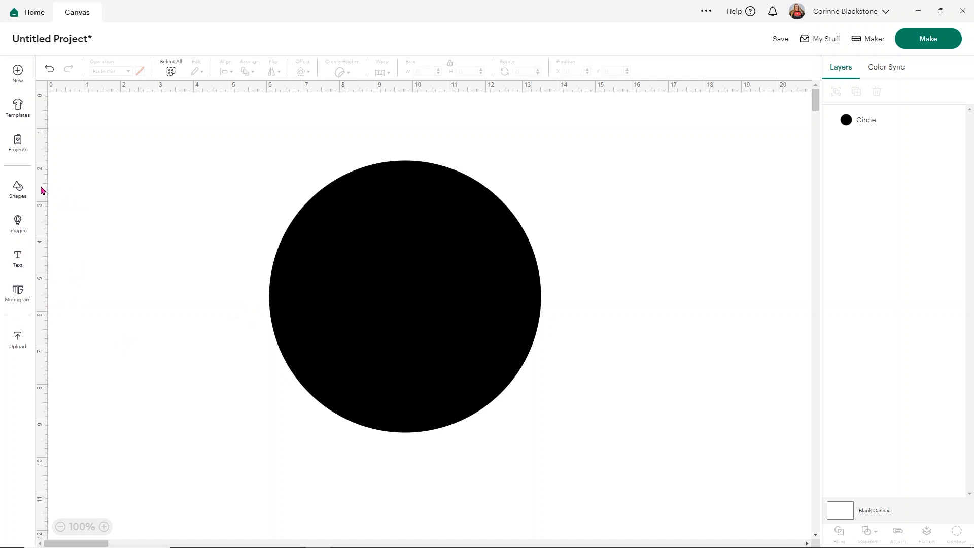
Add the thin open crescent shape from the subscription shapes and place it over the black circle's upper left area.
click(19, 191)
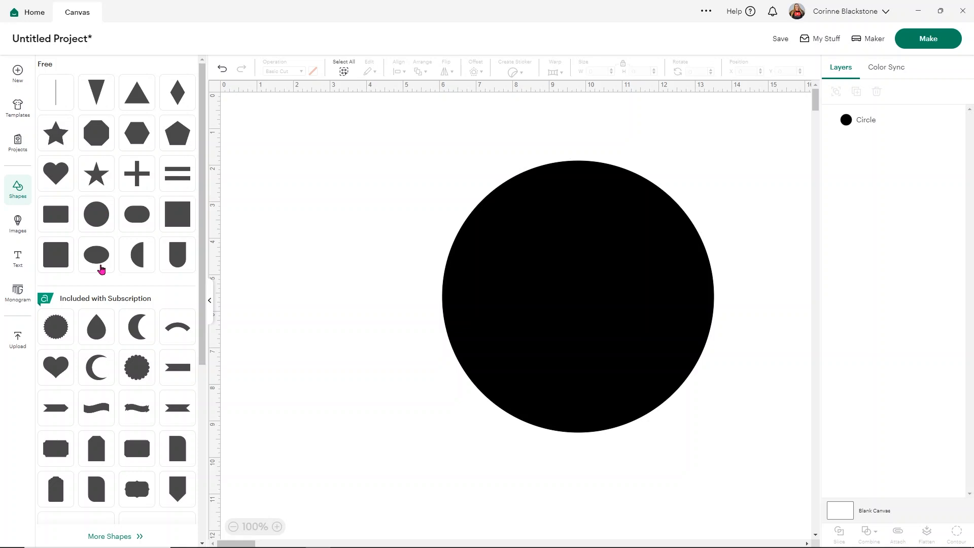
click(97, 370)
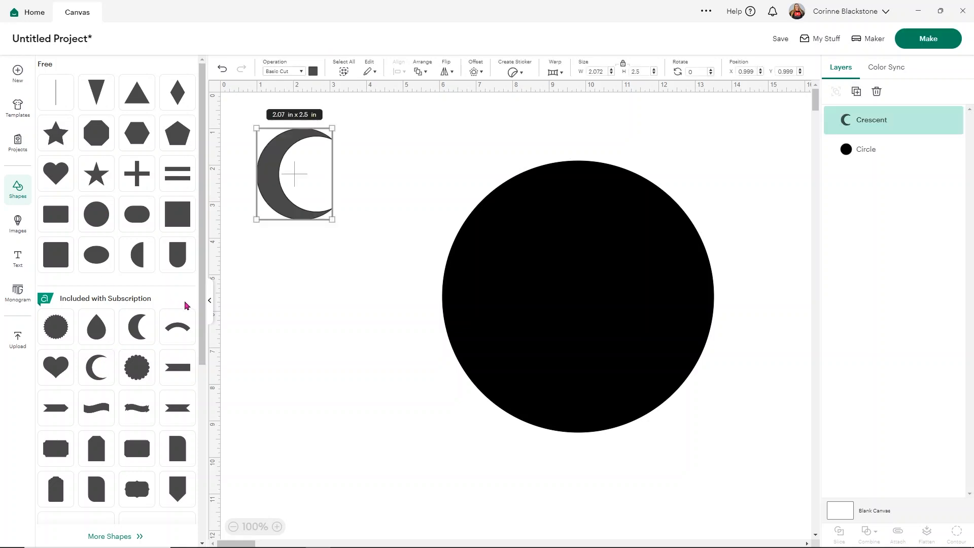
click(210, 300)
drag(120, 202, 322, 280)
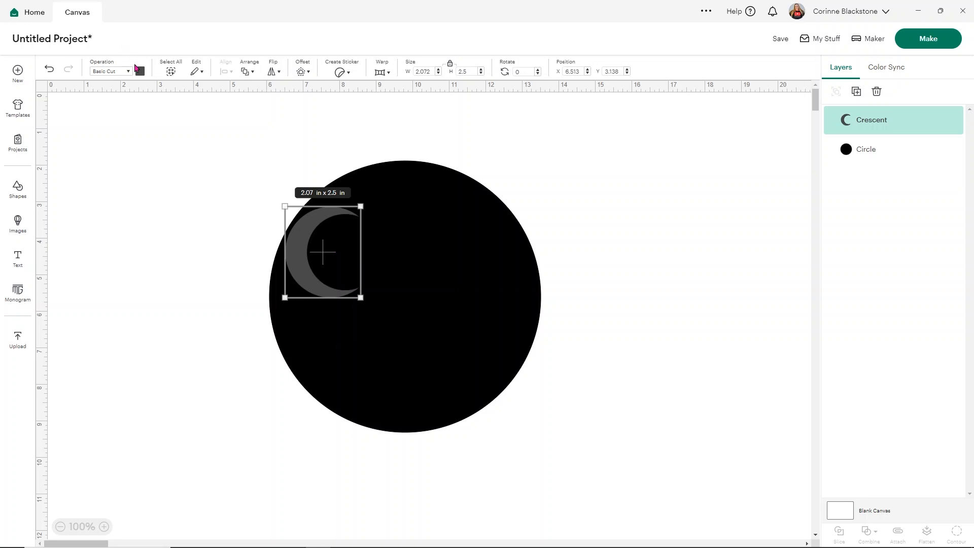
Change the crescent's material color to light periwinkle blue.
click(139, 71)
click(176, 132)
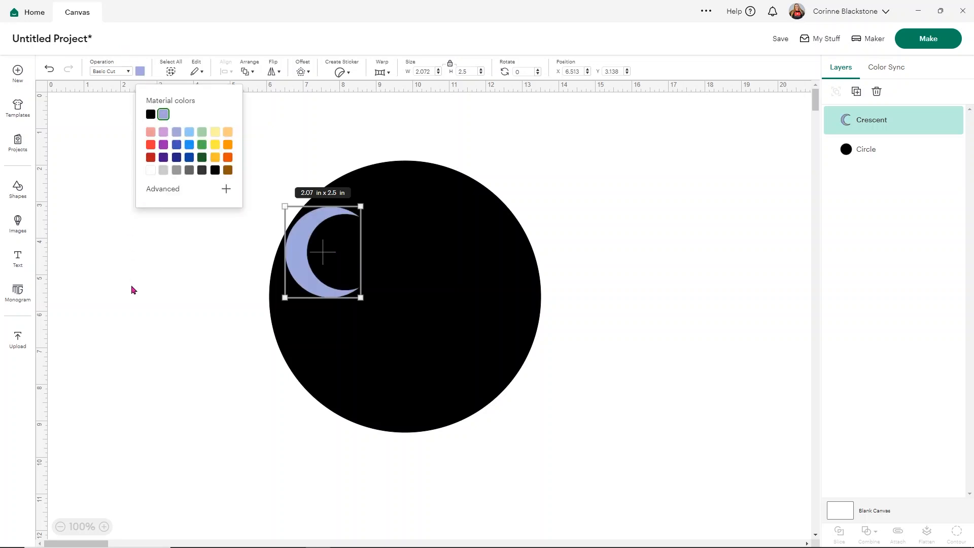
click(132, 290)
Enlarge the crescent to about 6 x 7.24 in and fit it inside the black circle's left edge, leaving a thin black rim.
click(323, 253)
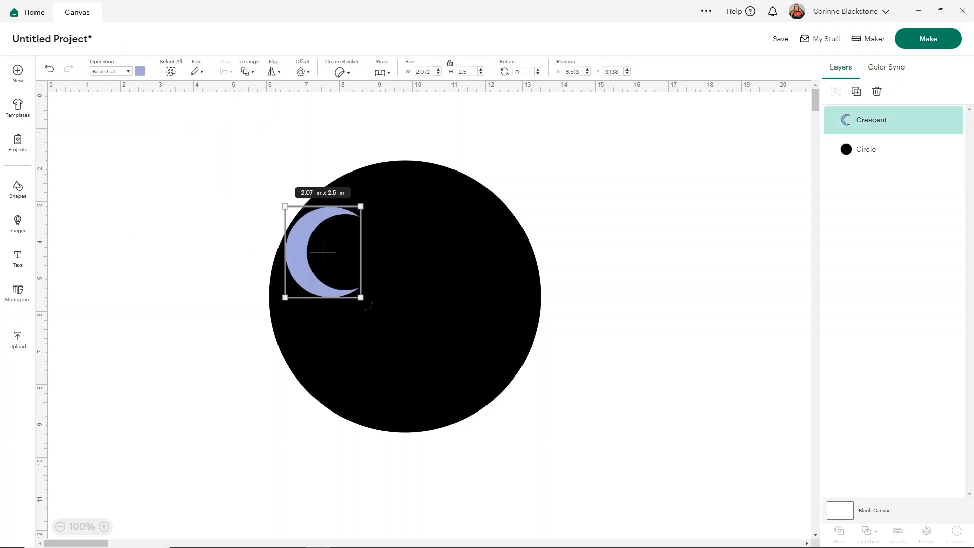
drag(361, 297, 502, 424)
drag(376, 406, 347, 379)
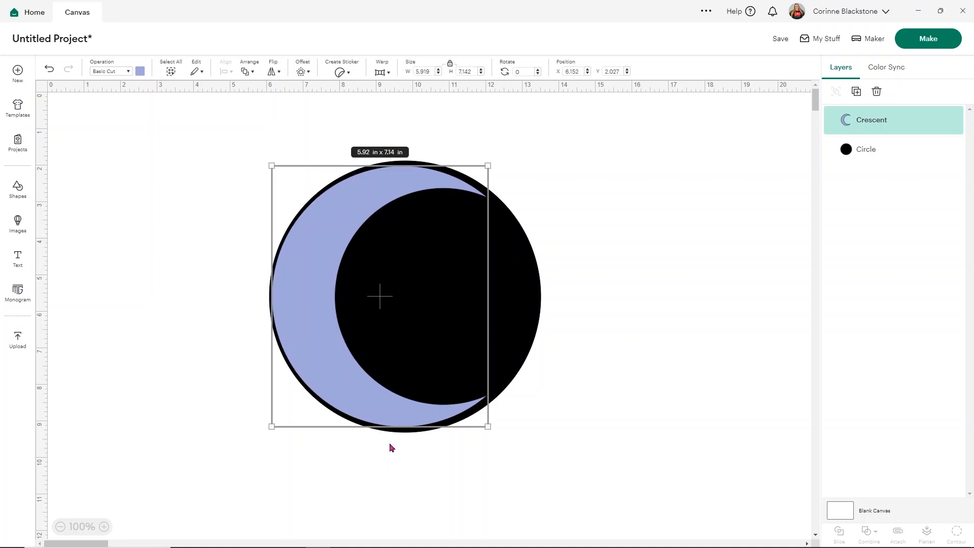
drag(483, 425, 485, 428)
drag(327, 351, 328, 350)
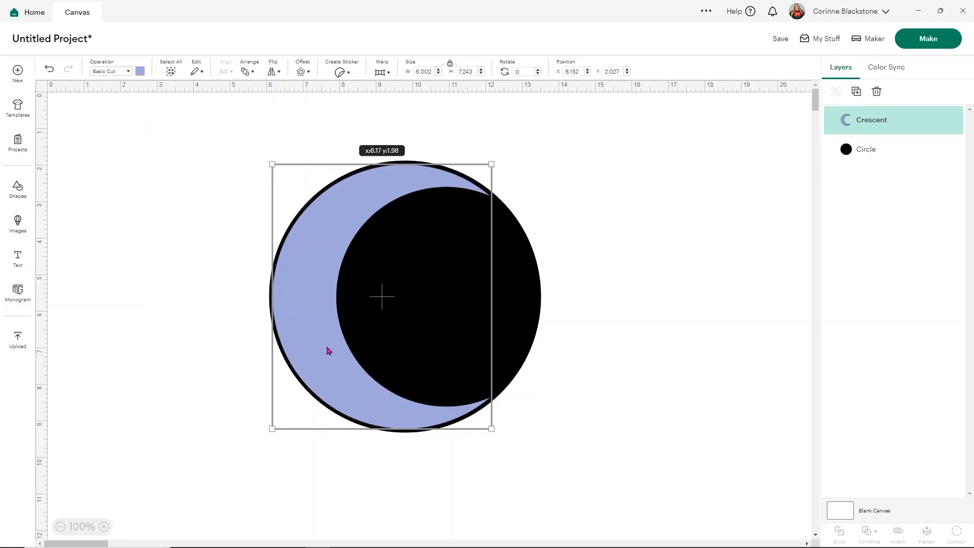
click(555, 316)
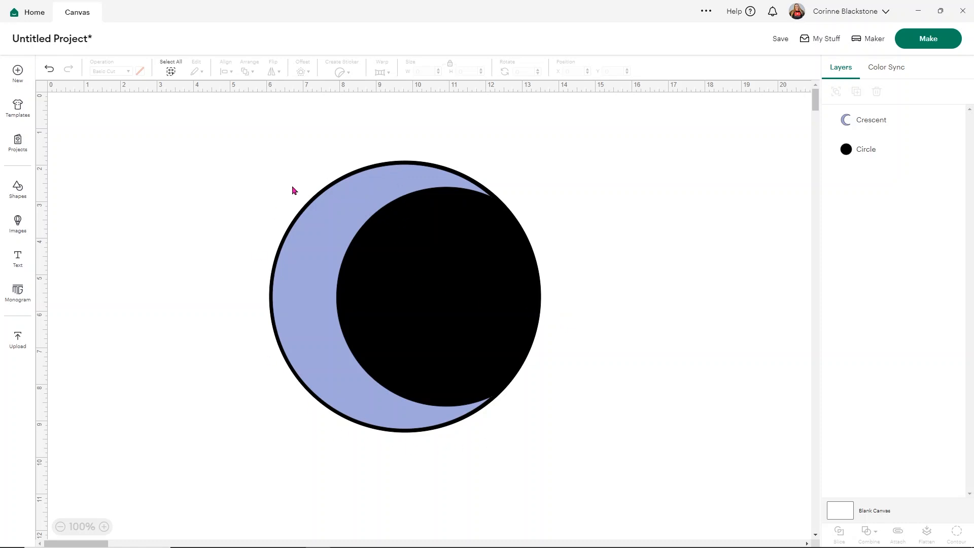
drag(318, 312, 319, 311)
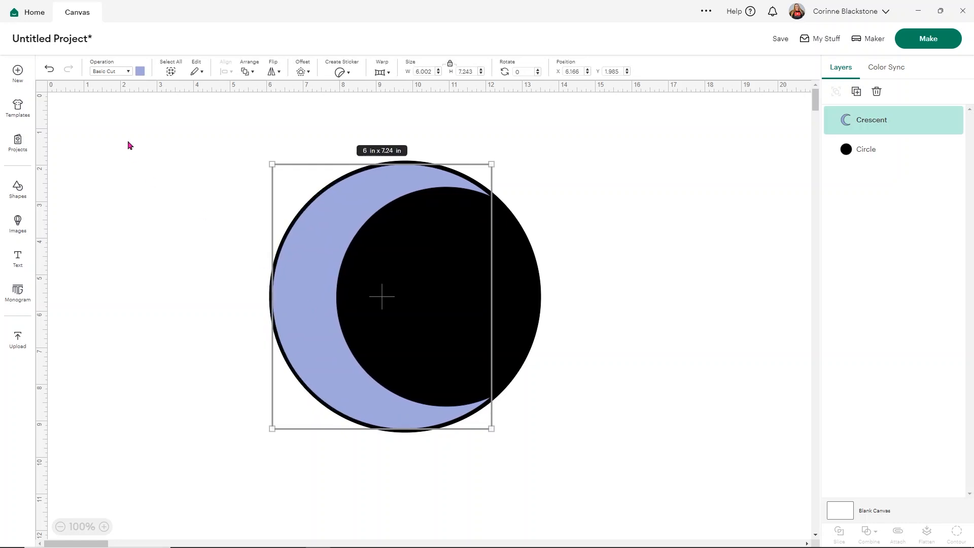
click(49, 71)
click(49, 71)
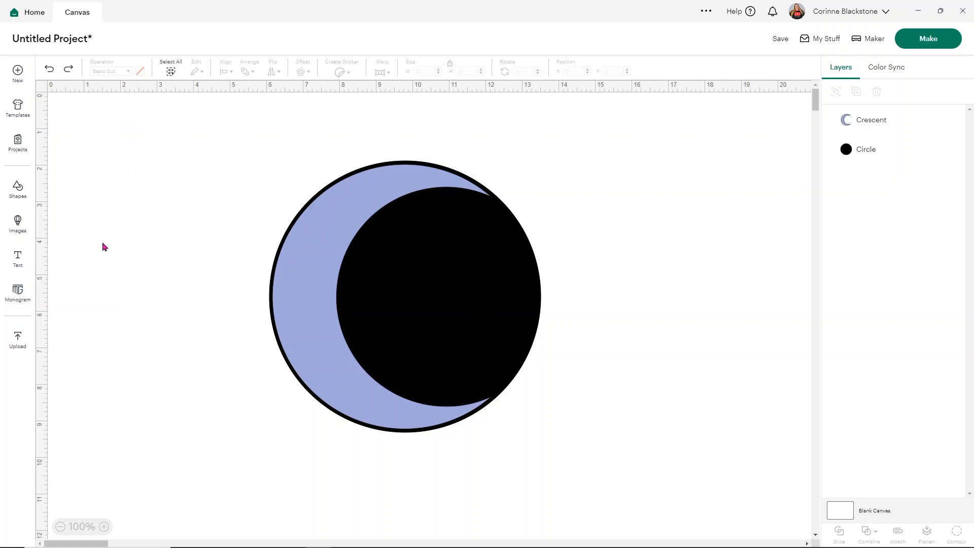
Add a bright blue circle about 1.14 in across near the black circle's lower right edge.
click(20, 189)
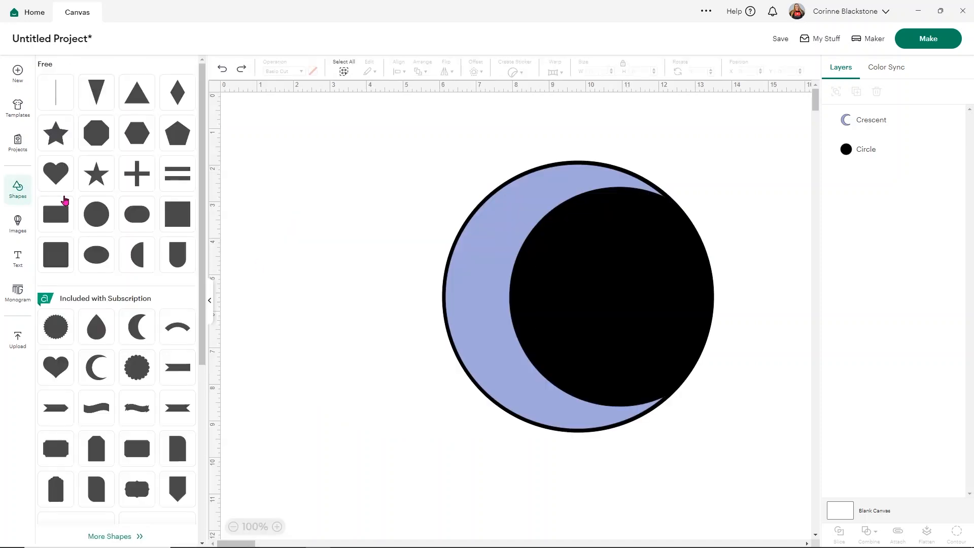
click(94, 216)
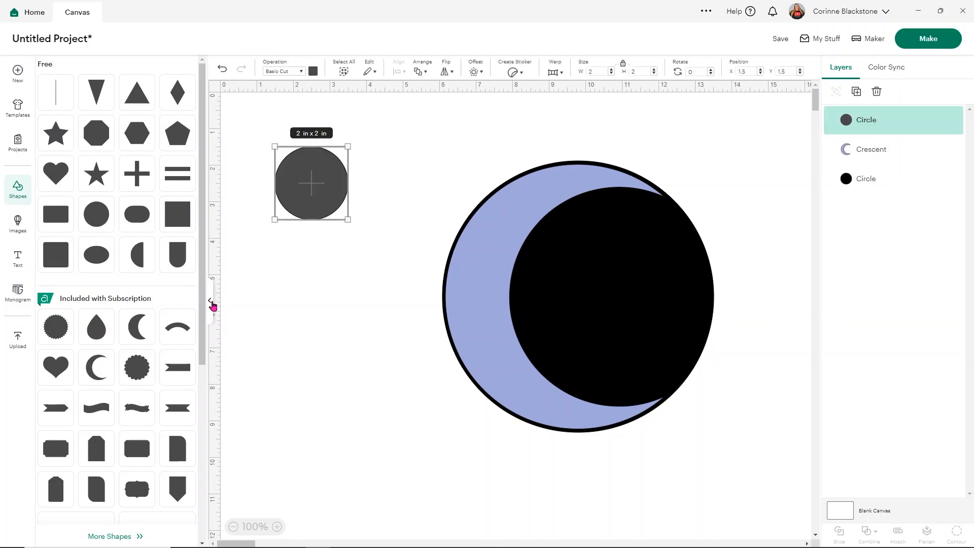
click(210, 300)
click(140, 71)
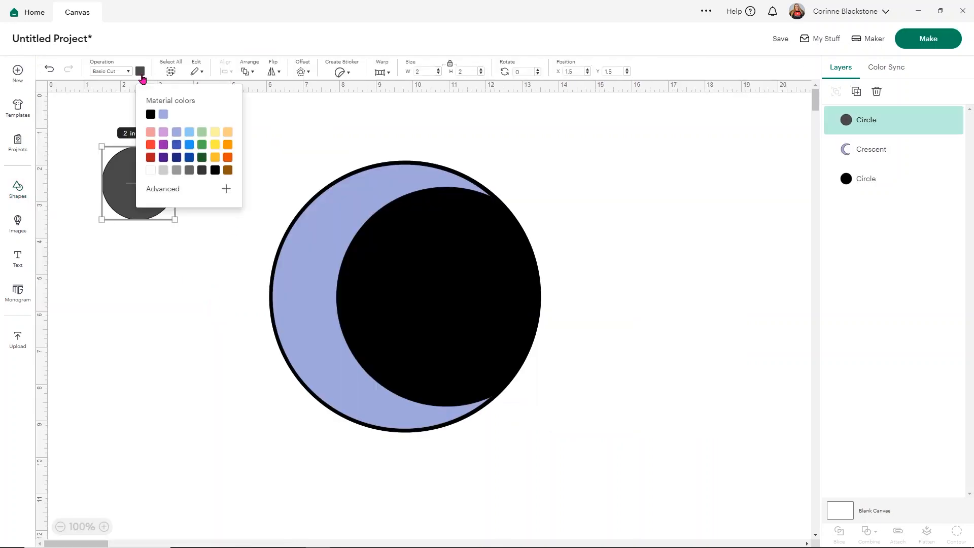
click(189, 146)
click(115, 243)
drag(166, 202, 506, 345)
click(573, 243)
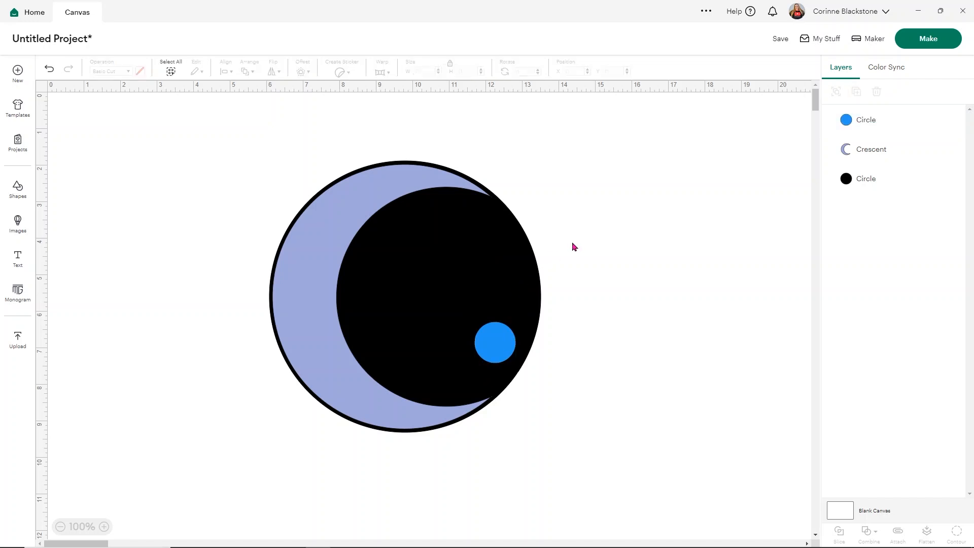
Duplicate the small blue circle, enlarge the copy to about 2.07 in and place it near the black circle's center.
click(507, 350)
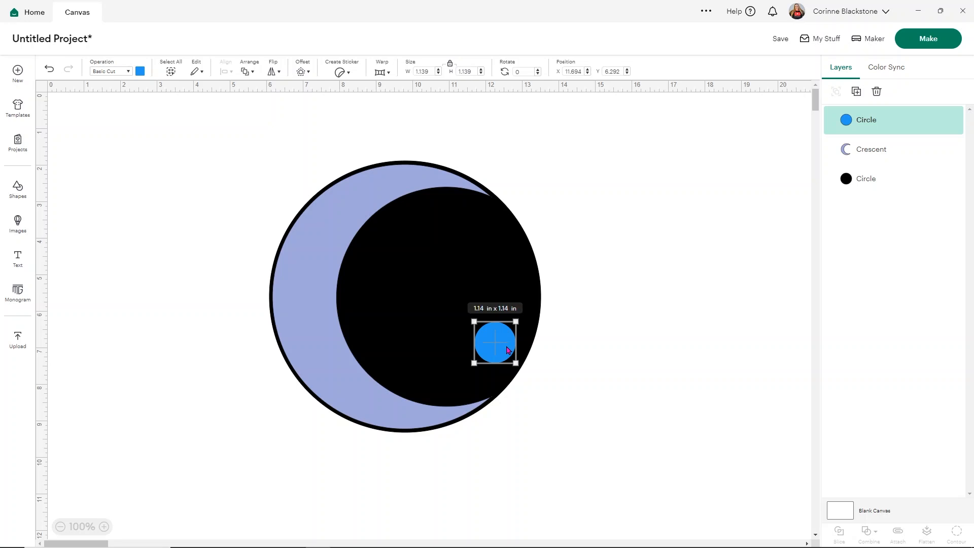
key(ctrl+c)
key(ctrl+v)
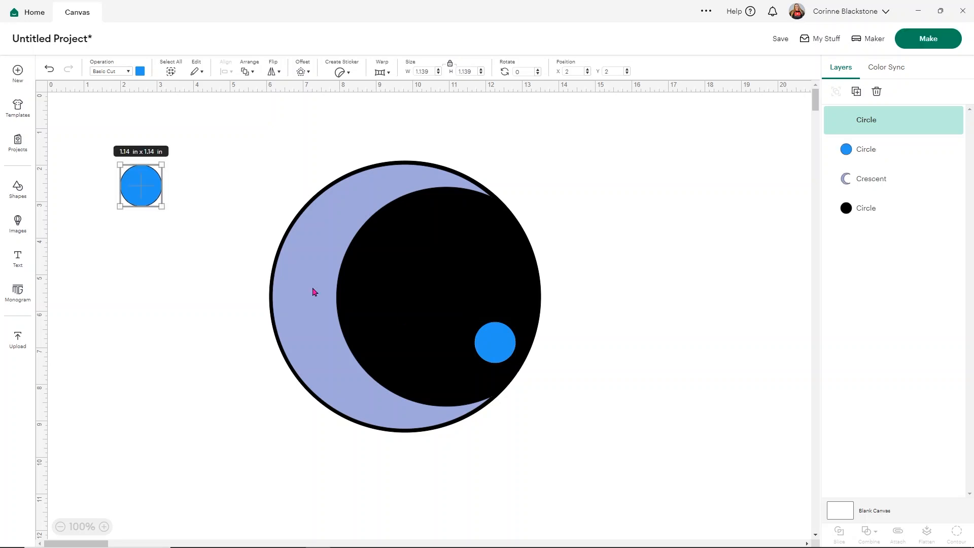
drag(147, 195, 446, 255)
drag(440, 264, 433, 304)
click(580, 331)
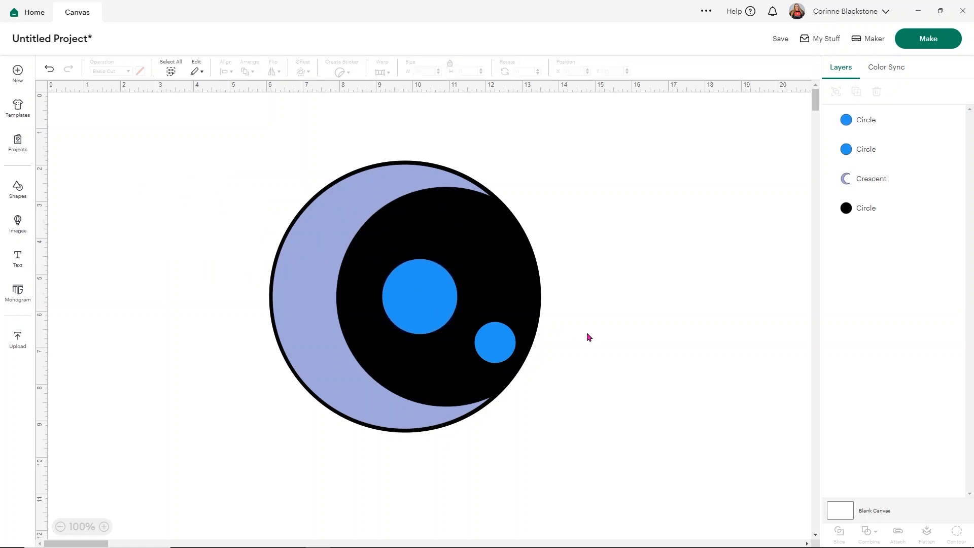
Recolor both blue circles white.
click(509, 354)
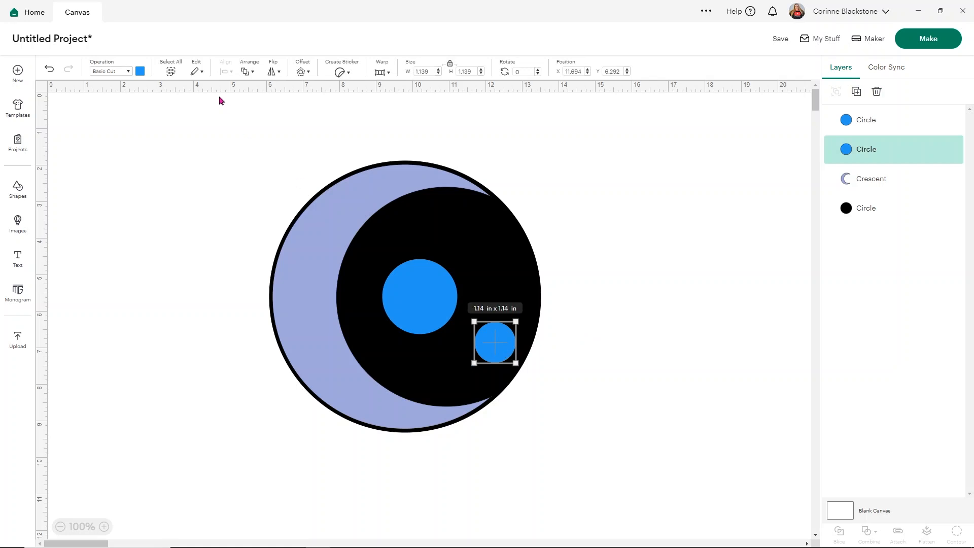
click(139, 72)
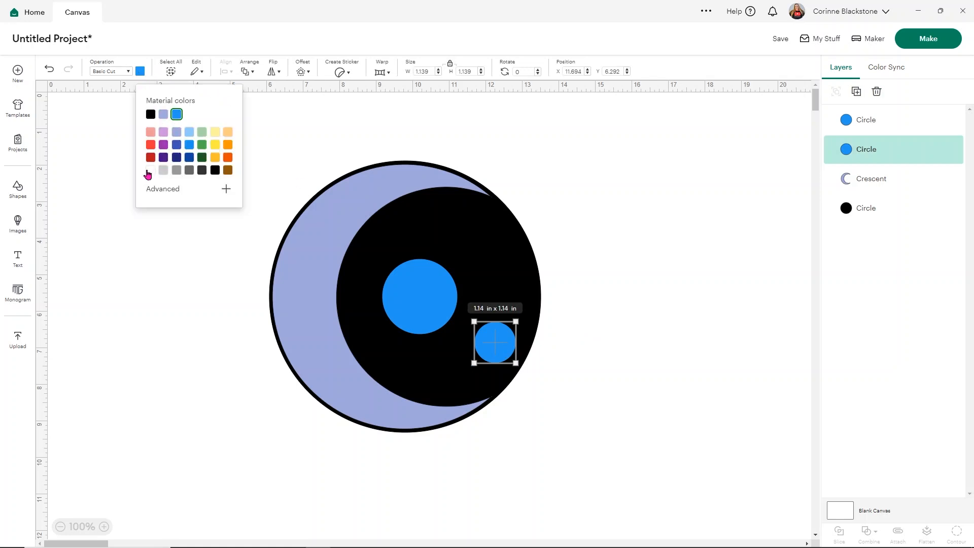
click(148, 171)
click(407, 295)
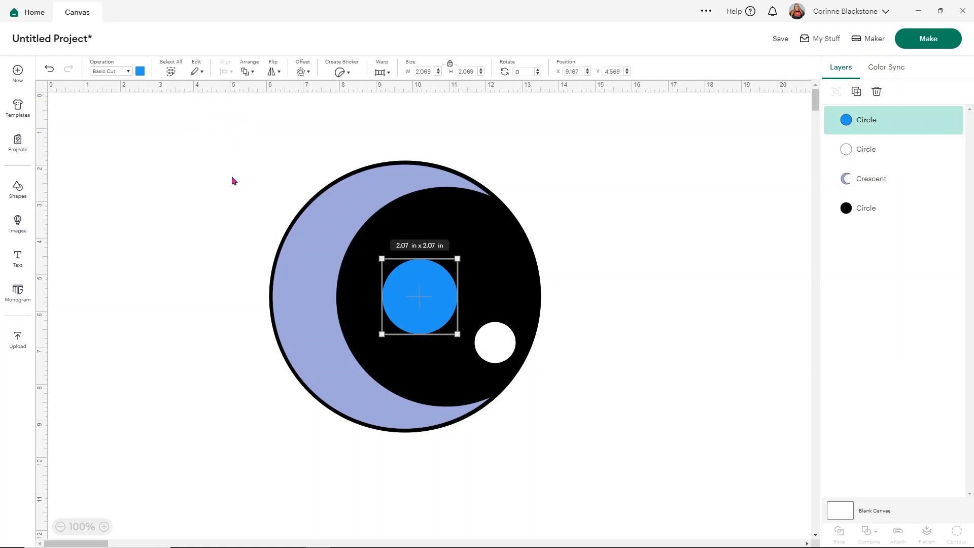
click(142, 72)
click(148, 171)
click(570, 191)
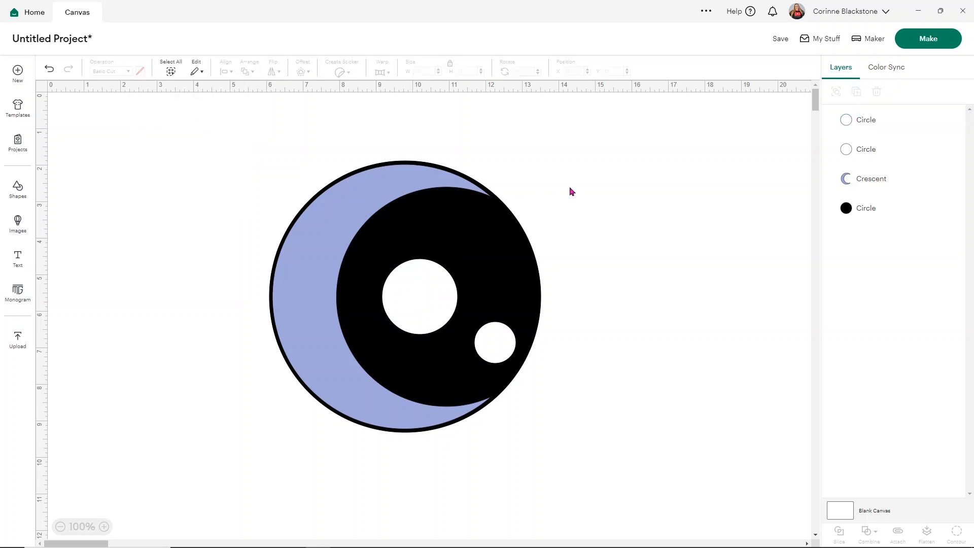
Set the crescent's operation to Print Then Cut and its print type to Pattern.
click(355, 213)
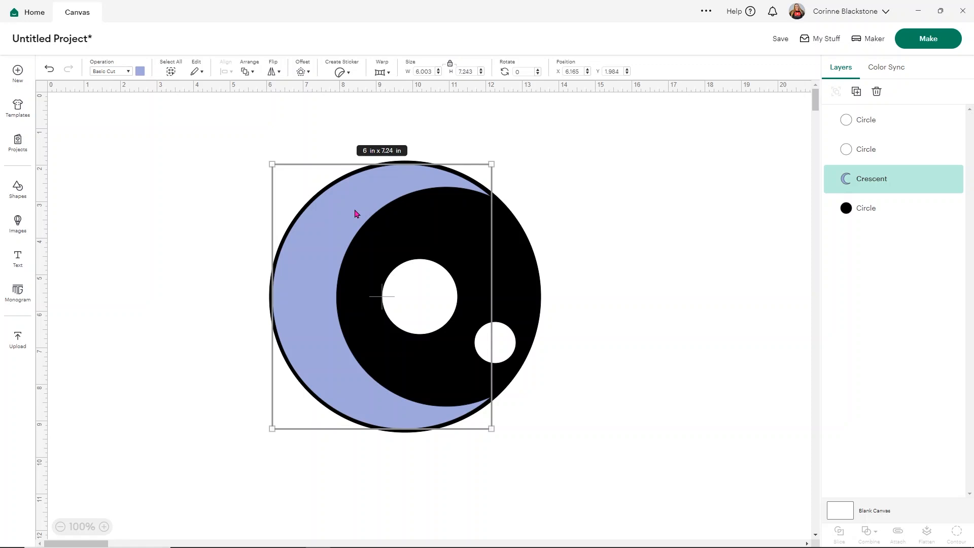
click(112, 73)
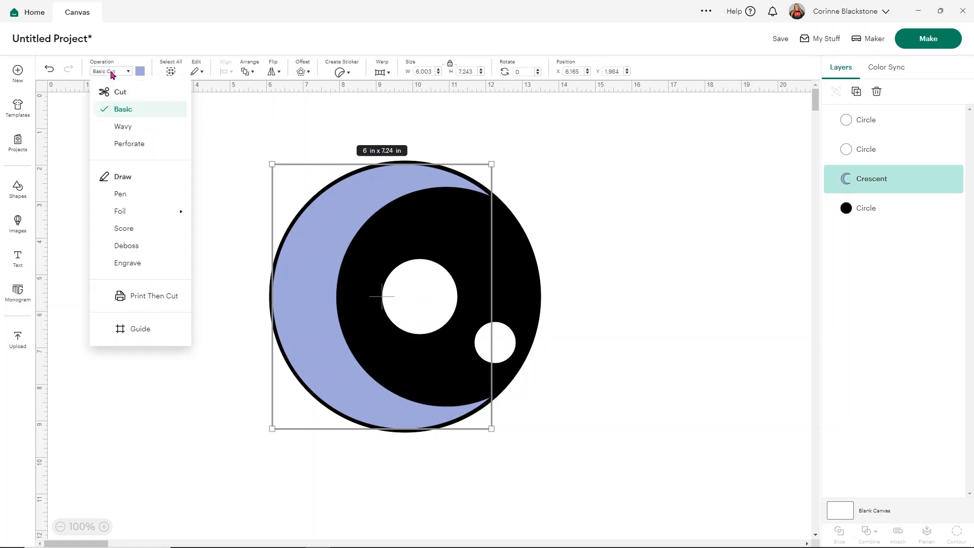
click(155, 299)
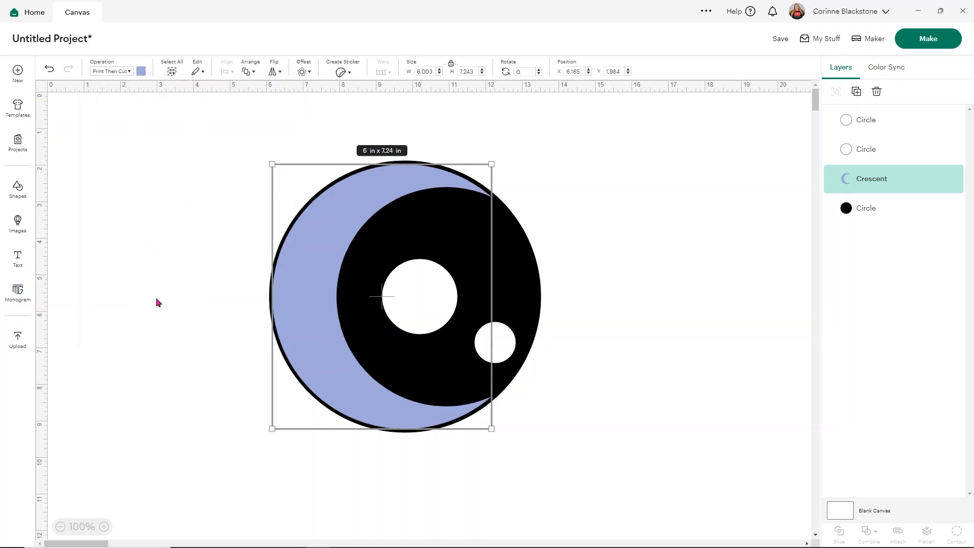
click(141, 71)
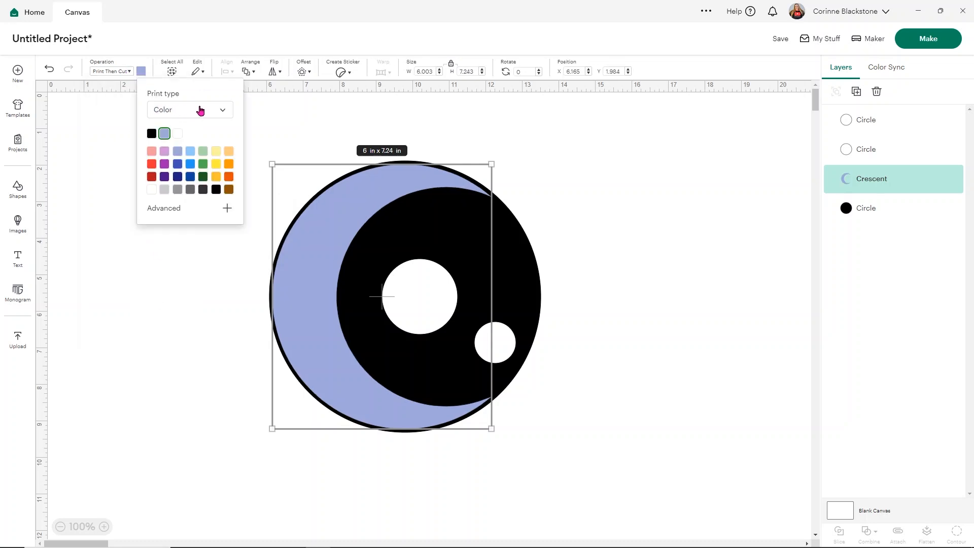
click(221, 111)
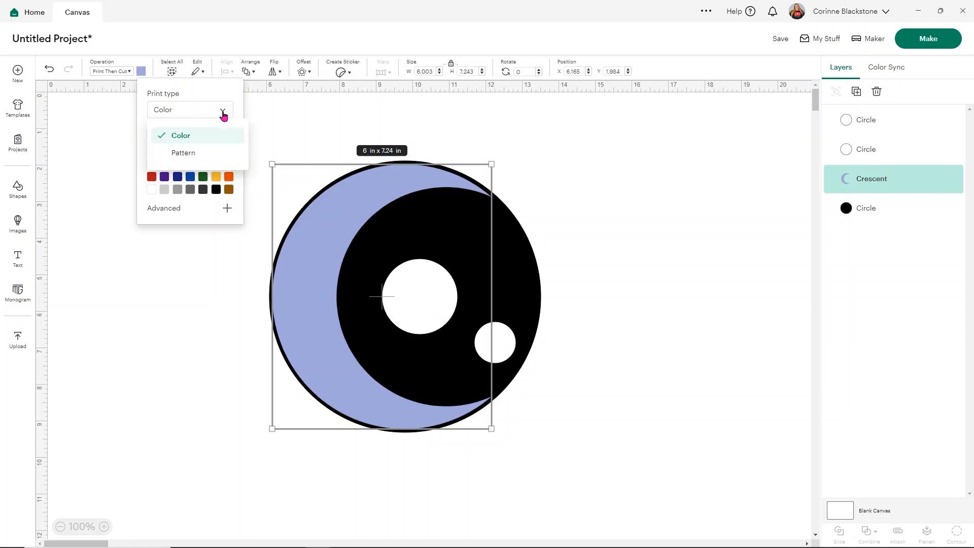
click(190, 159)
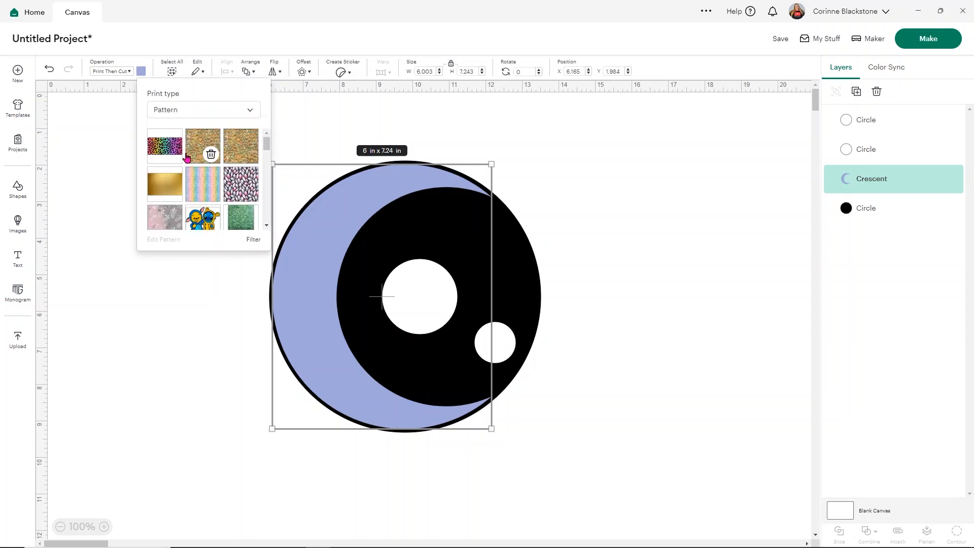
Try the pink and gray crystal pattern on the crescent, and settle on the black pattern with colorful moons and stars.
click(210, 184)
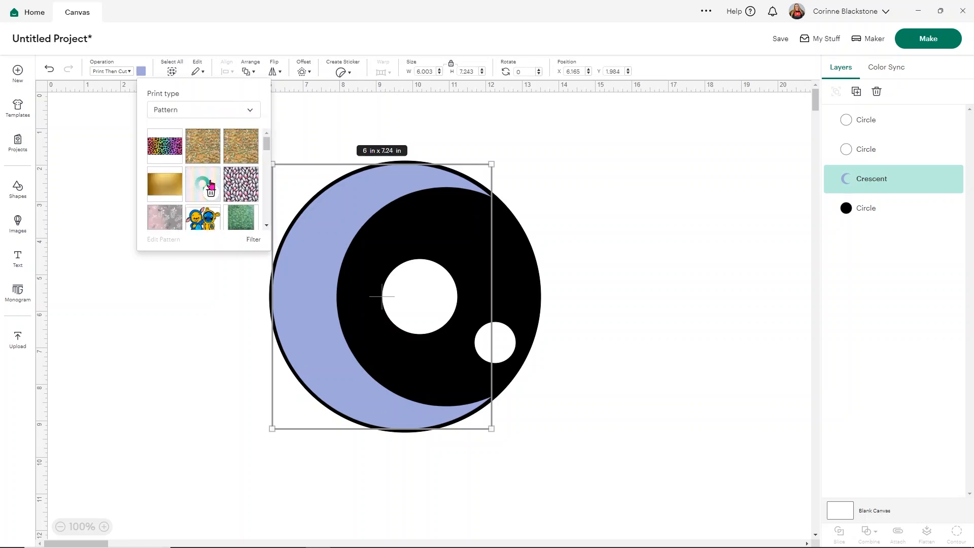
click(239, 186)
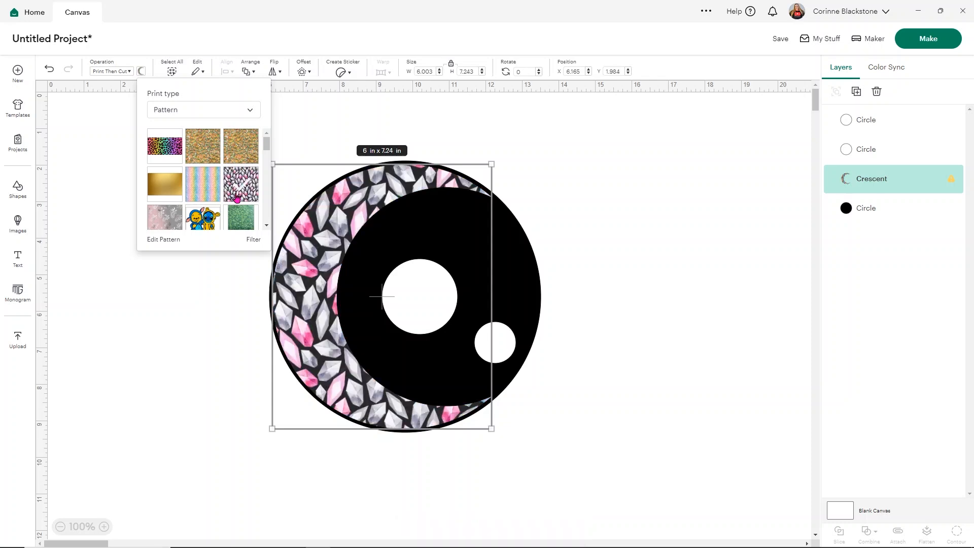
scroll(193, 178, down, 1)
scroll(193, 177, down, 1)
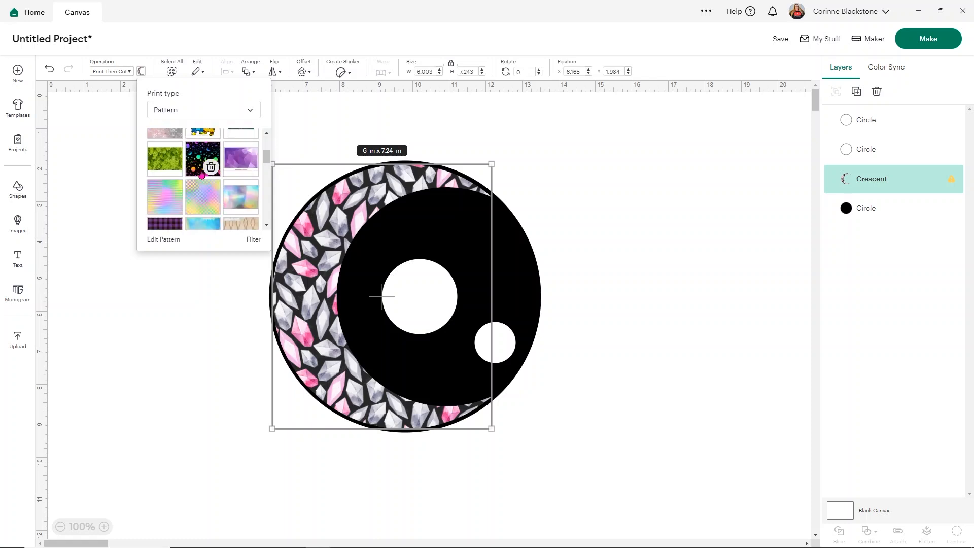
click(198, 164)
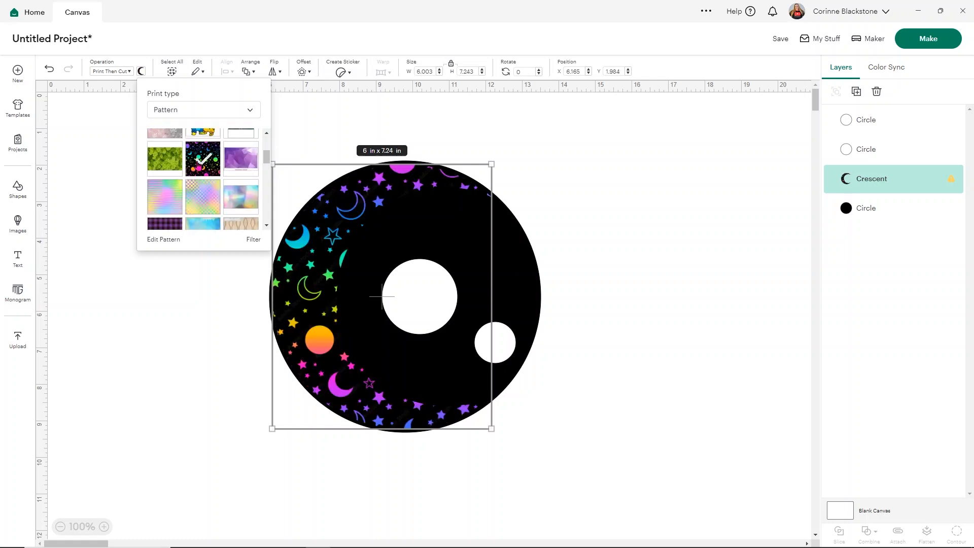
Try the purple geometric, rainbow scale, sunflower and rainbow glitter patterns on the crescent.
click(169, 198)
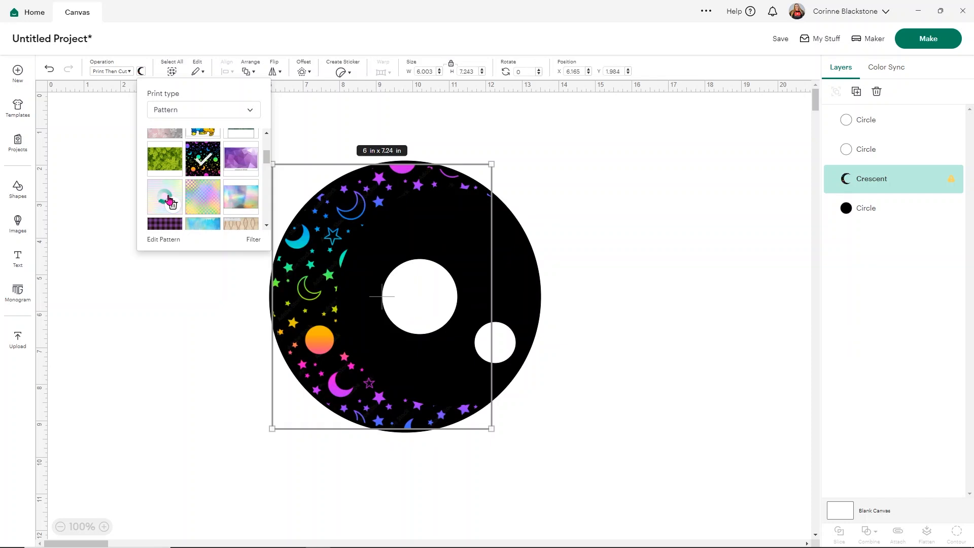
click(237, 161)
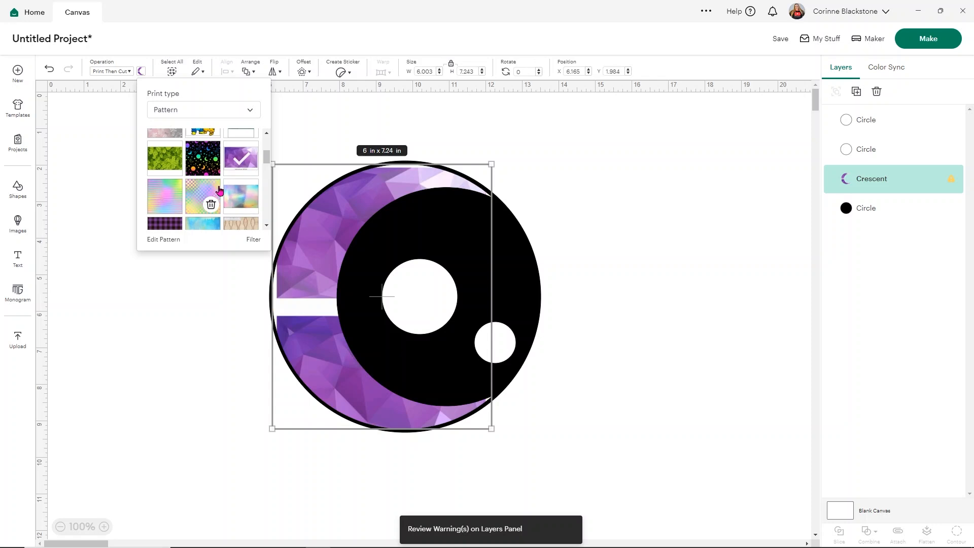
scroll(205, 190, down, 1)
scroll(206, 190, down, 1)
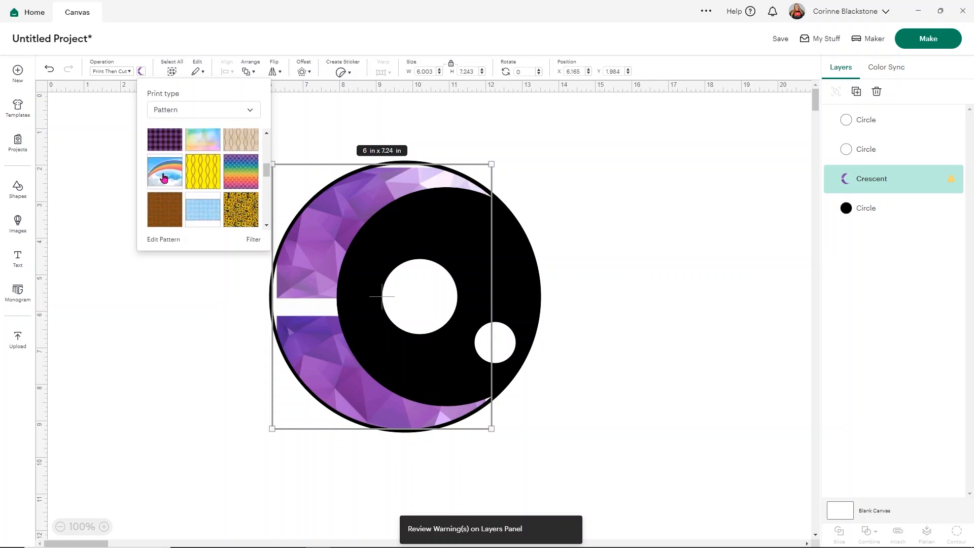
click(242, 171)
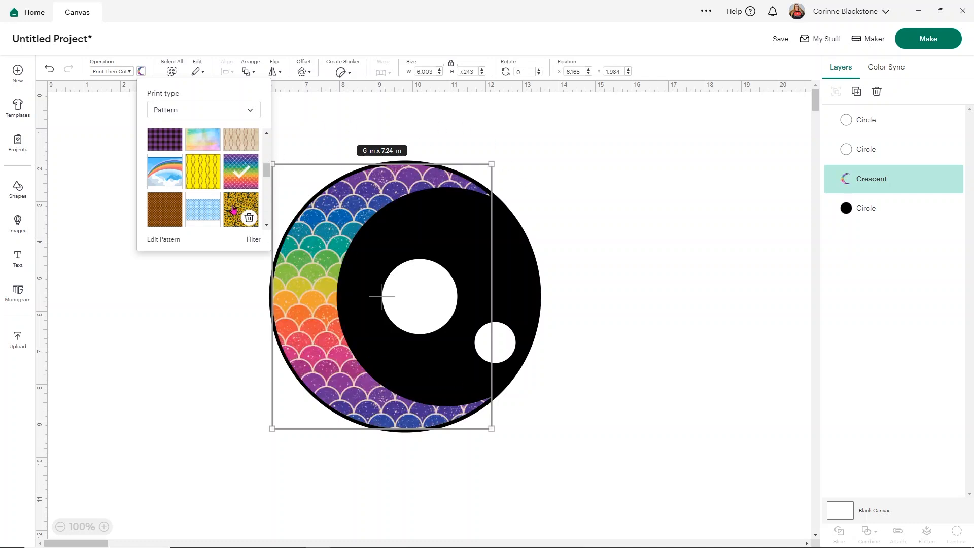
click(248, 217)
click(233, 206)
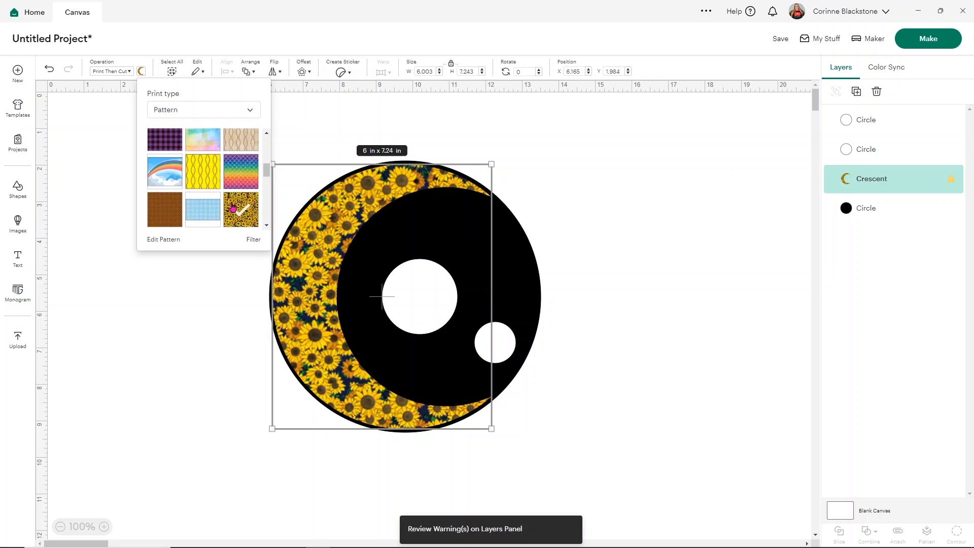
scroll(213, 194, down, 2)
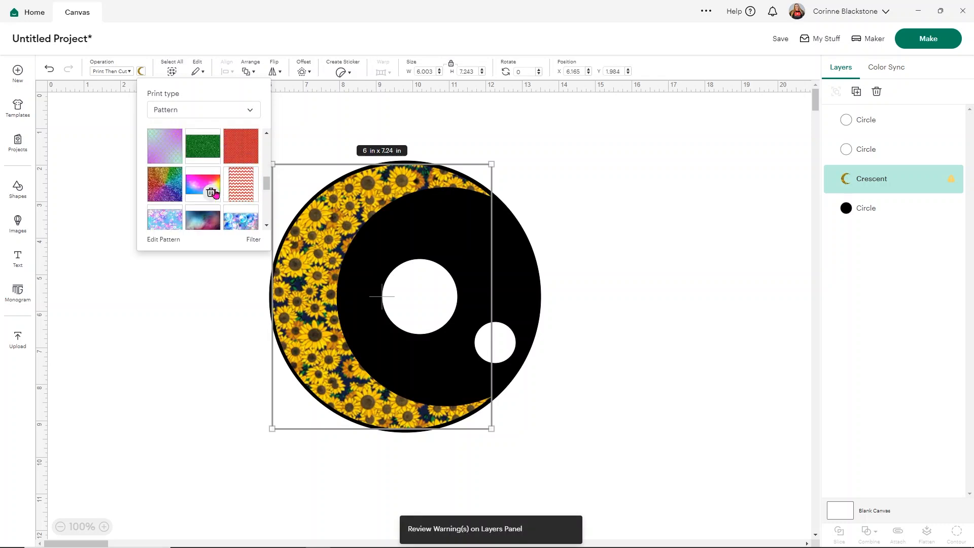
click(154, 180)
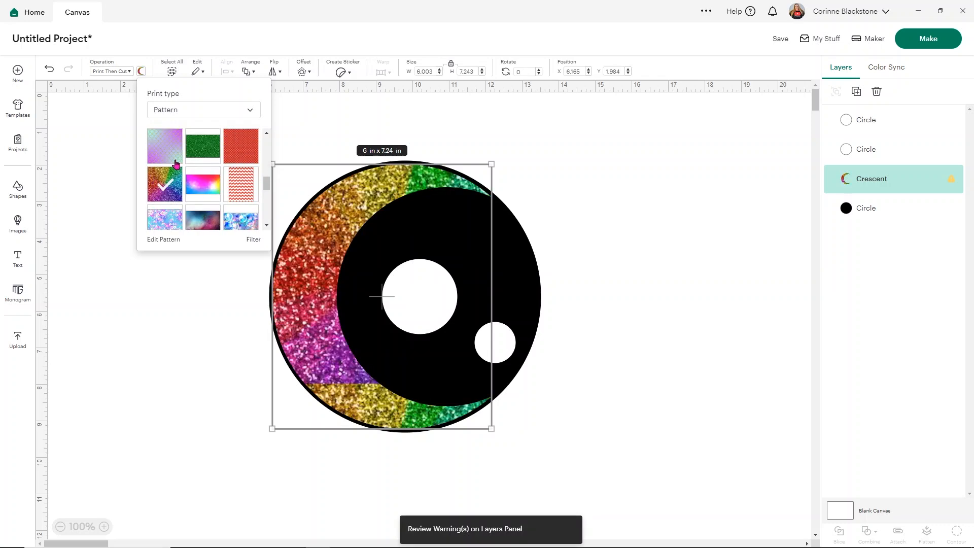
Fill the crescent with the white pattern of pink and red roses.
scroll(178, 167, down, 1)
scroll(205, 203, down, 2)
click(237, 169)
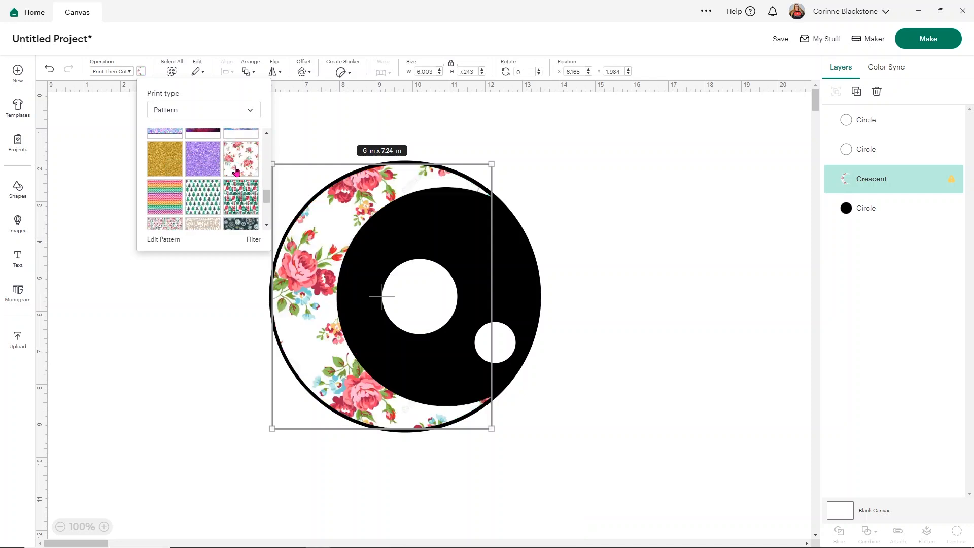
Edit the crescent's rose pattern, setting its scale to 105 and trying the horizontal and vertical flips.
click(162, 241)
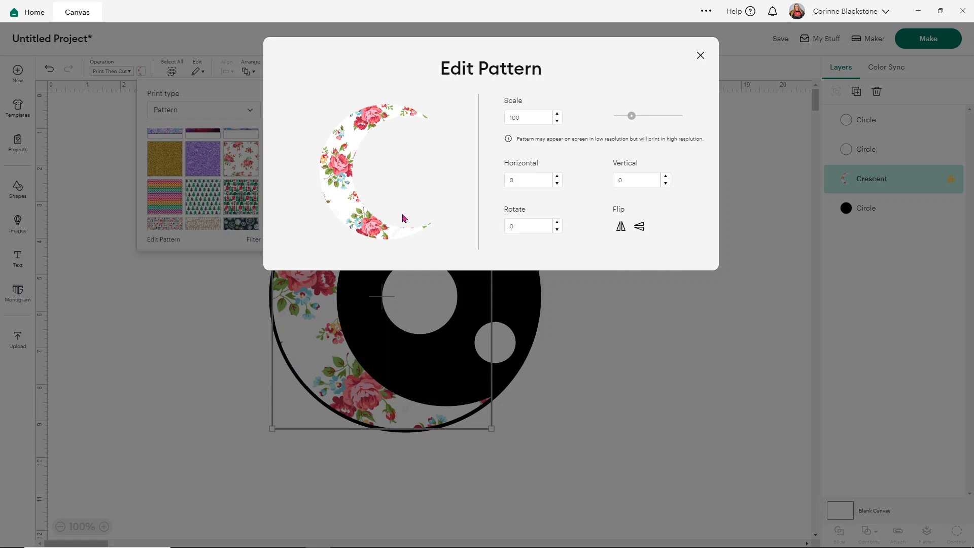
mouse_move(635, 118)
mouse_down()
mouse_move(623, 119)
mouse_move(632, 120)
mouse_up()
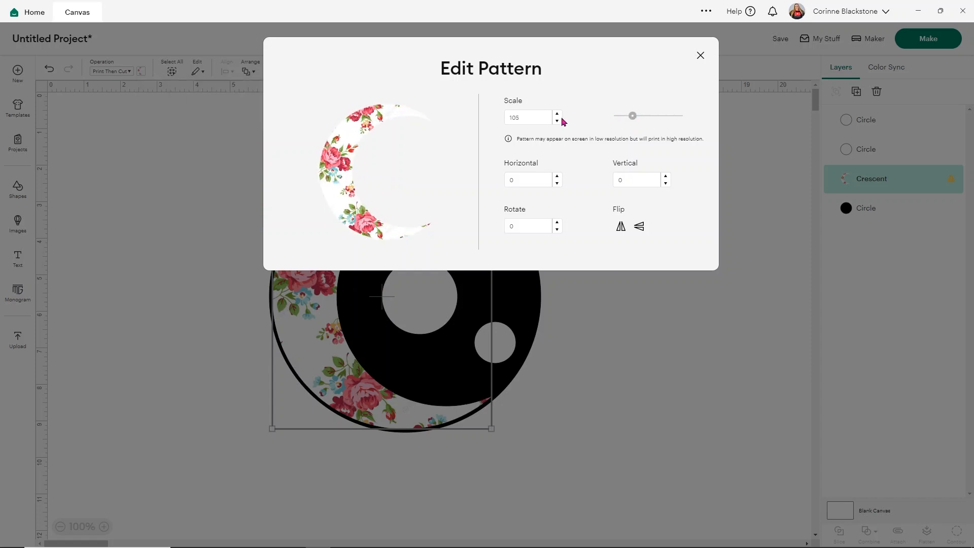
click(619, 228)
click(620, 228)
click(640, 226)
click(641, 227)
Set the rose pattern's horizontal offset to 10 and finish editing the pattern.
click(558, 176)
click(558, 176)
click(558, 176)
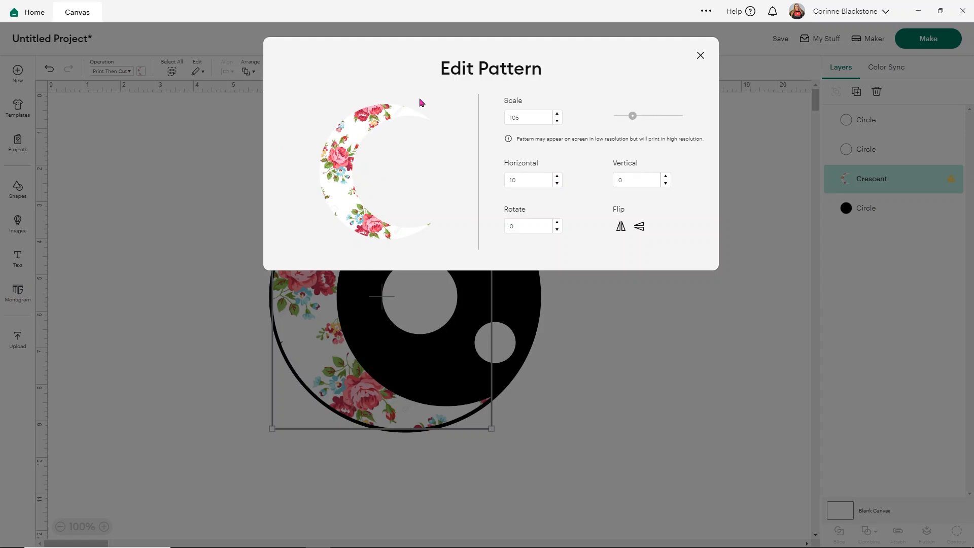
click(698, 56)
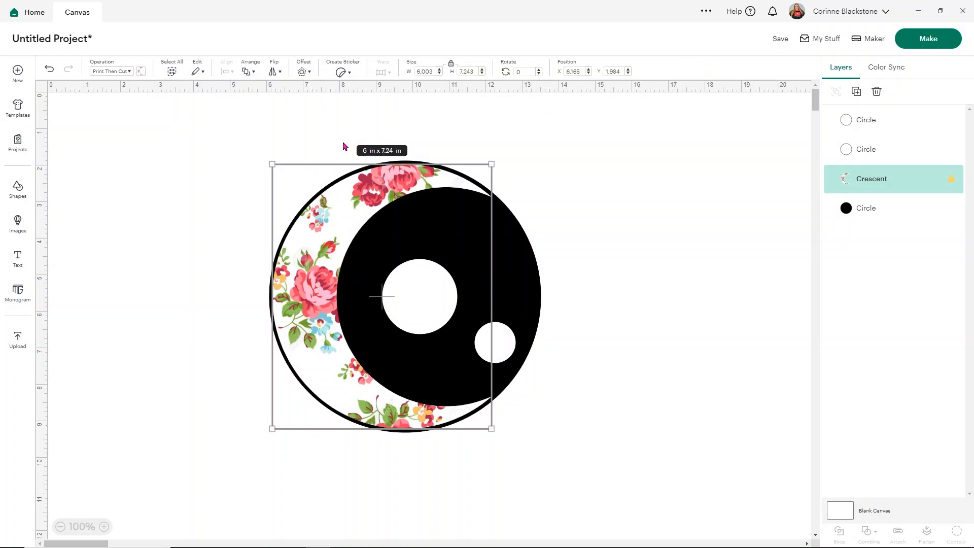
Insert a seven-pointed Heptagram star shape from the shape library.
click(182, 204)
click(17, 192)
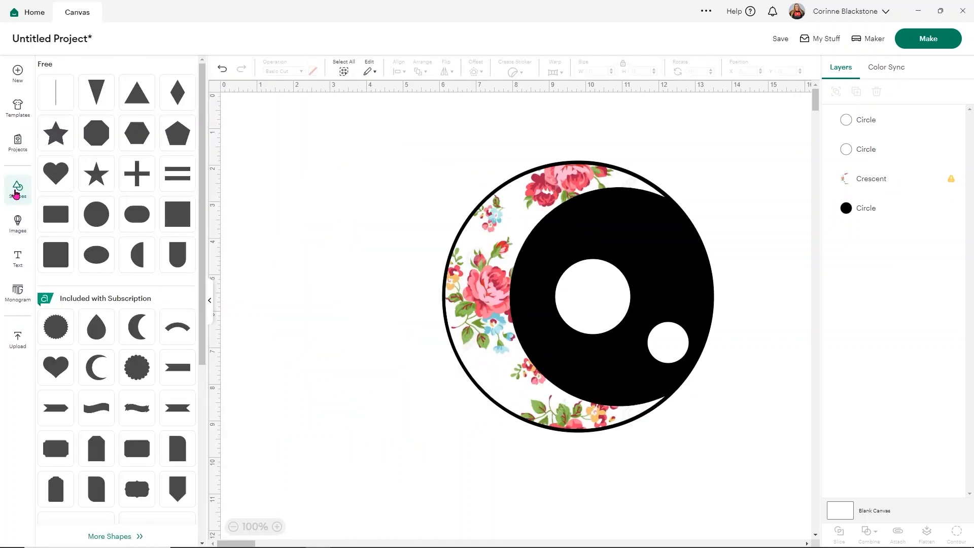
scroll(159, 243, down, 5)
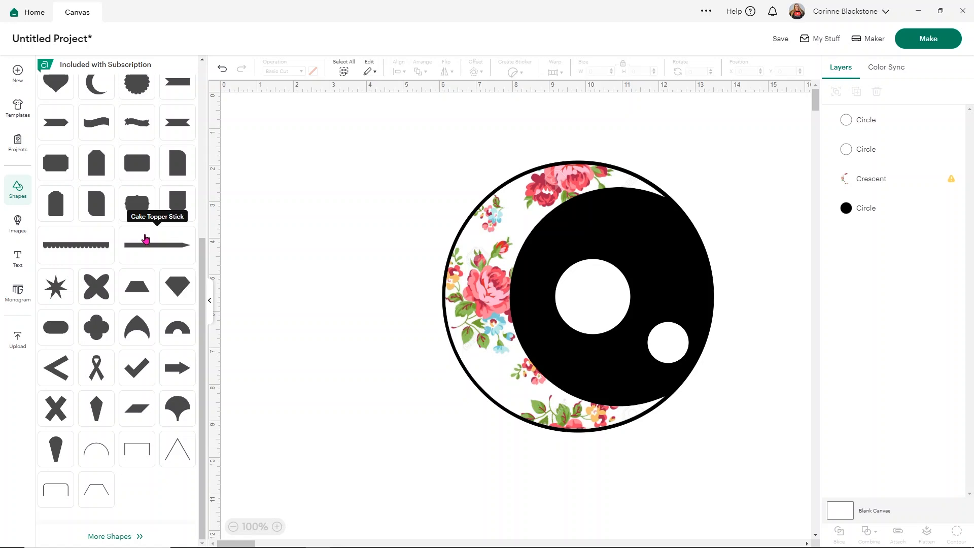
scroll(145, 238, up, 2)
click(64, 395)
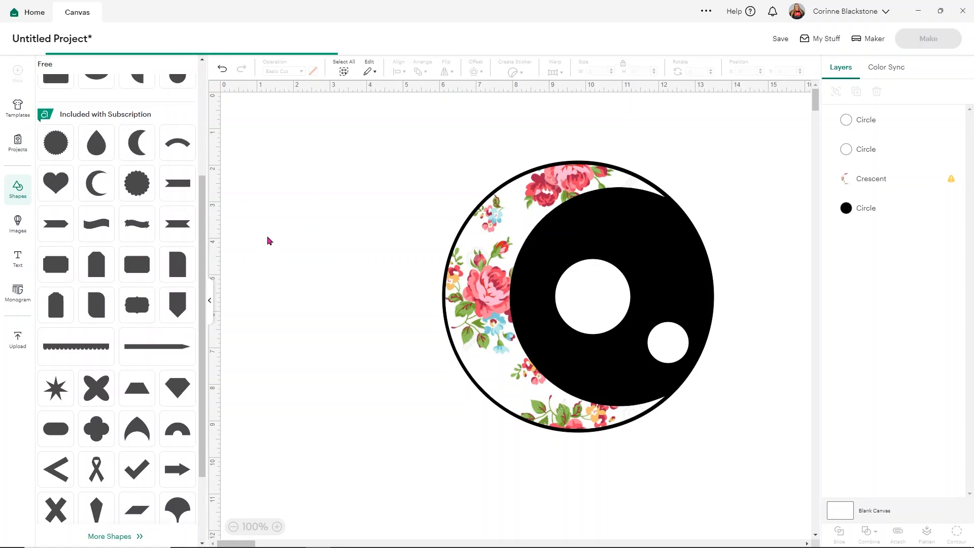
click(209, 303)
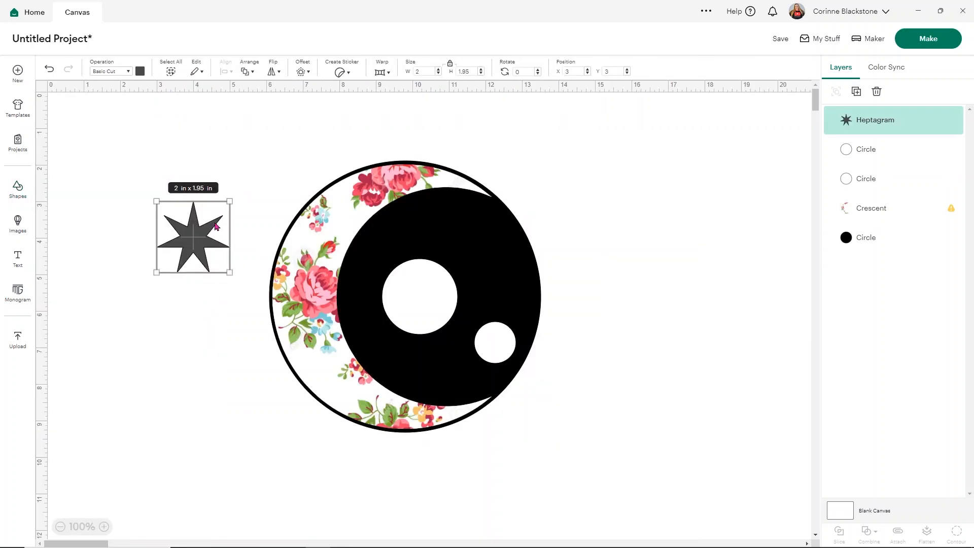
Color the star salmon pink, shrink it to about 0.94 in wide and place it above the large white circle.
drag(194, 252, 478, 257)
click(140, 71)
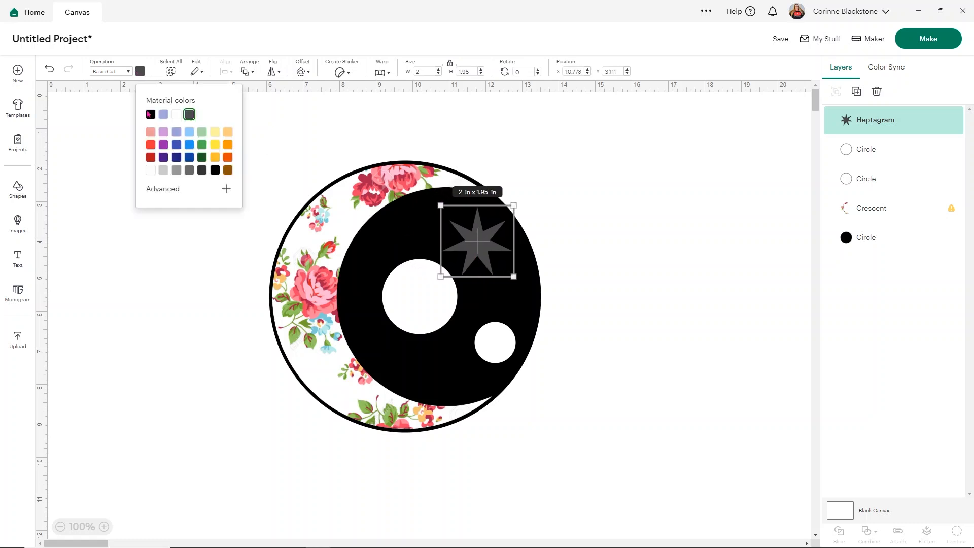
click(150, 132)
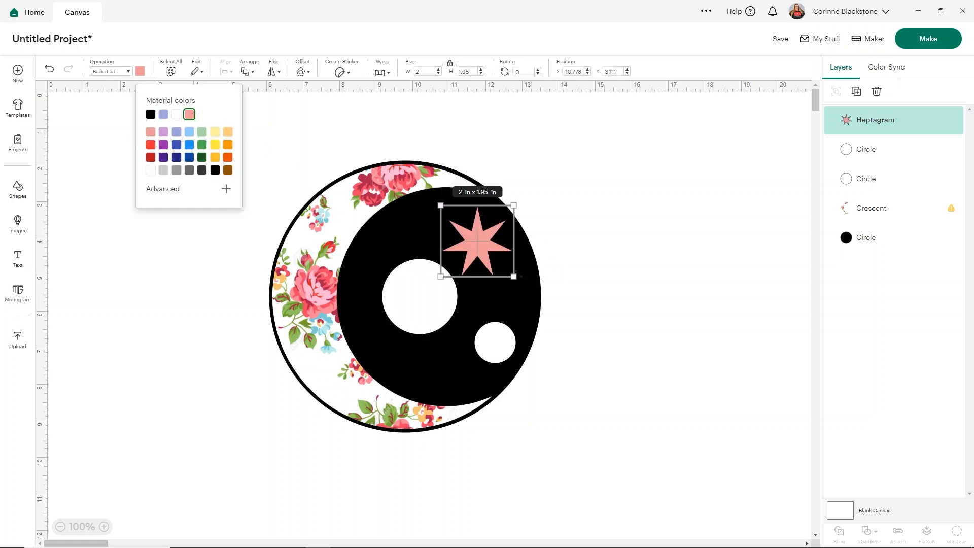
drag(514, 276, 397, 244)
click(584, 240)
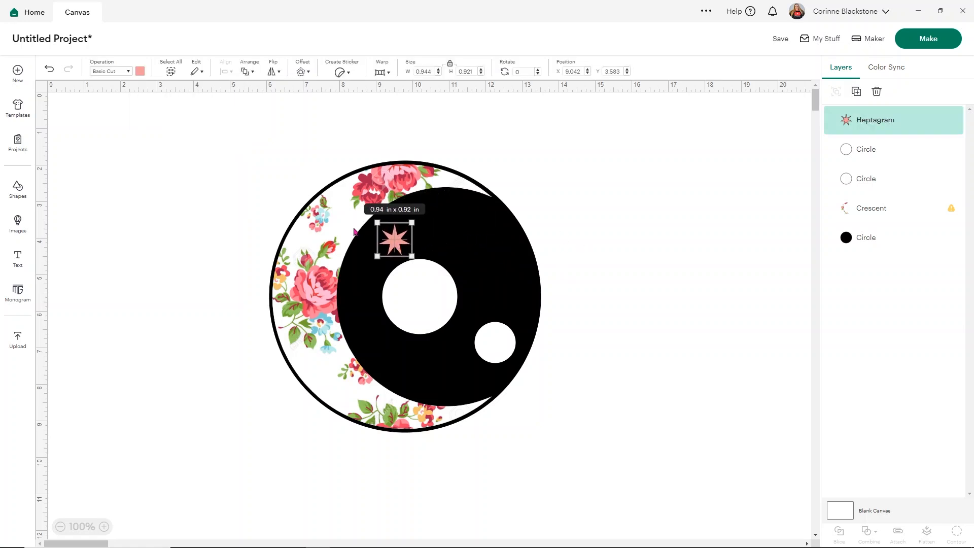
Mix a custom light pink, #fba1c9, for the star to match the roses.
click(140, 71)
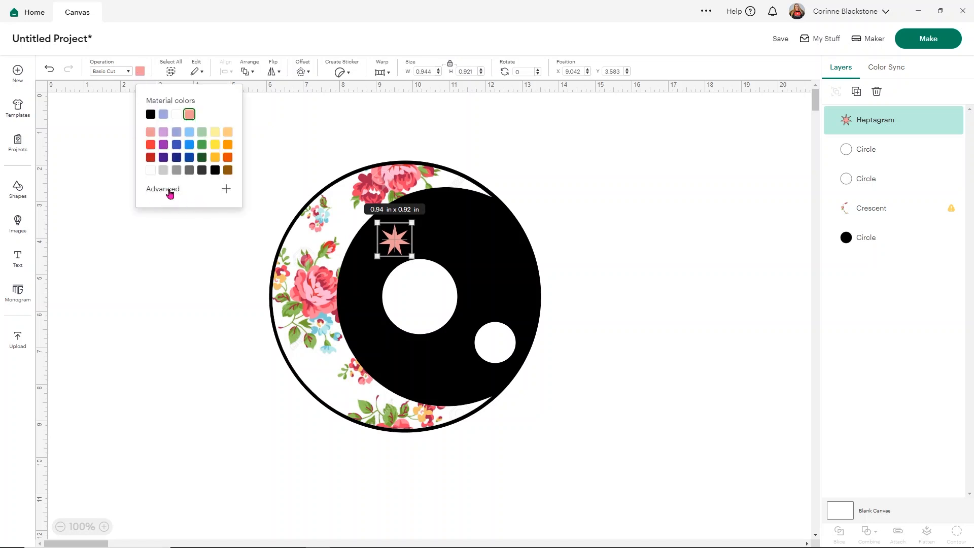
click(226, 189)
mouse_move(183, 206)
mouse_down()
mouse_move(193, 206)
mouse_move(176, 210)
mouse_move(189, 225)
mouse_move(202, 206)
mouse_up()
drag(181, 285, 222, 282)
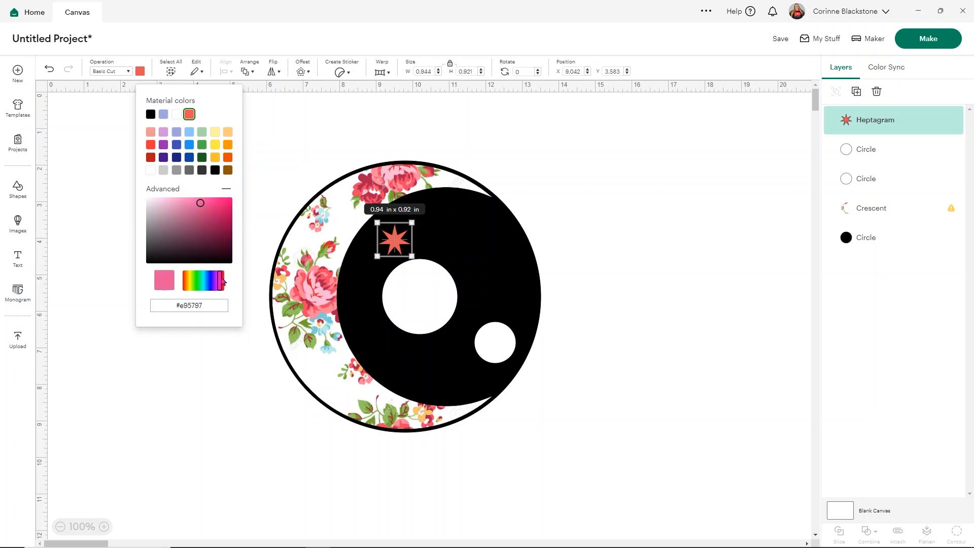
drag(201, 204, 178, 203)
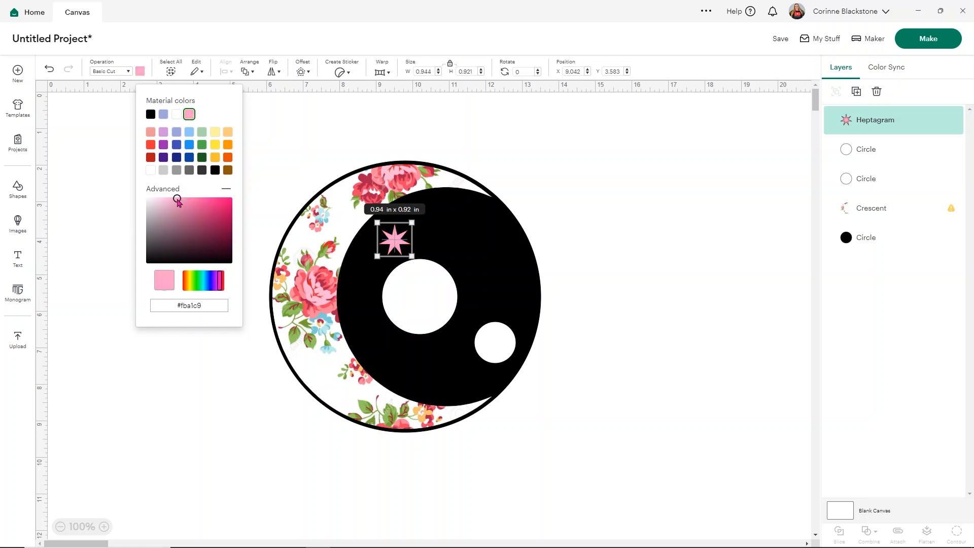
click(603, 194)
Fine-tune the star's position, then duplicate it and place a smaller copy near the black circle's lower edge.
drag(391, 241, 402, 236)
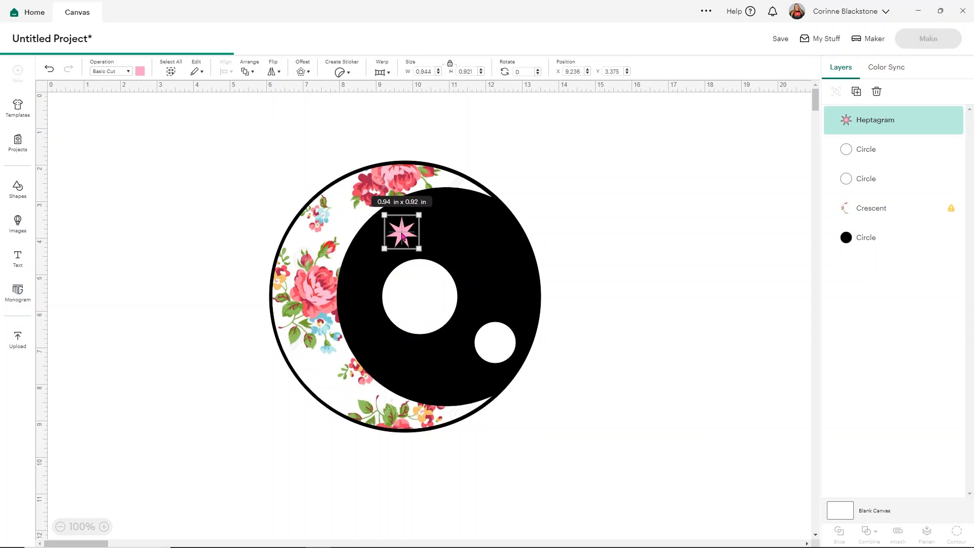
key(ctrl+d)
drag(215, 257, 459, 395)
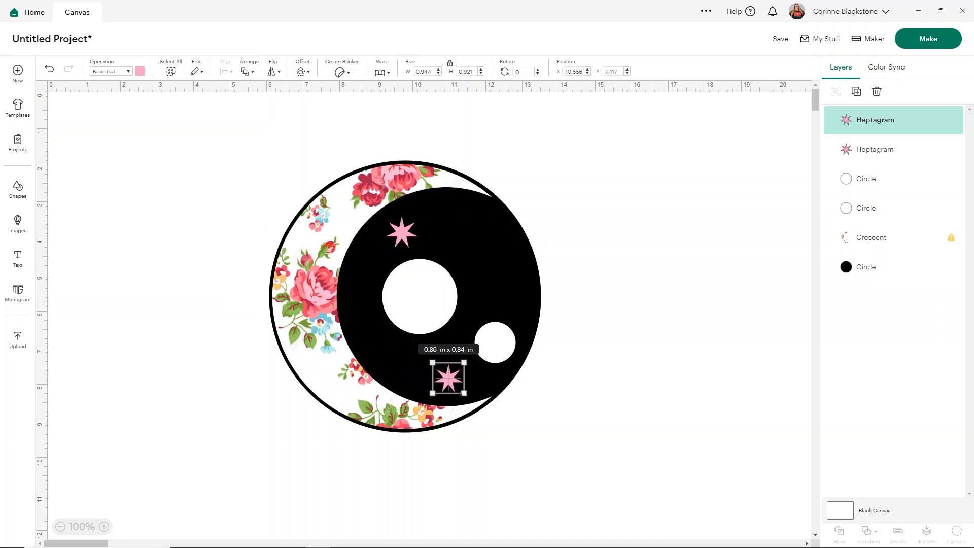
click(583, 283)
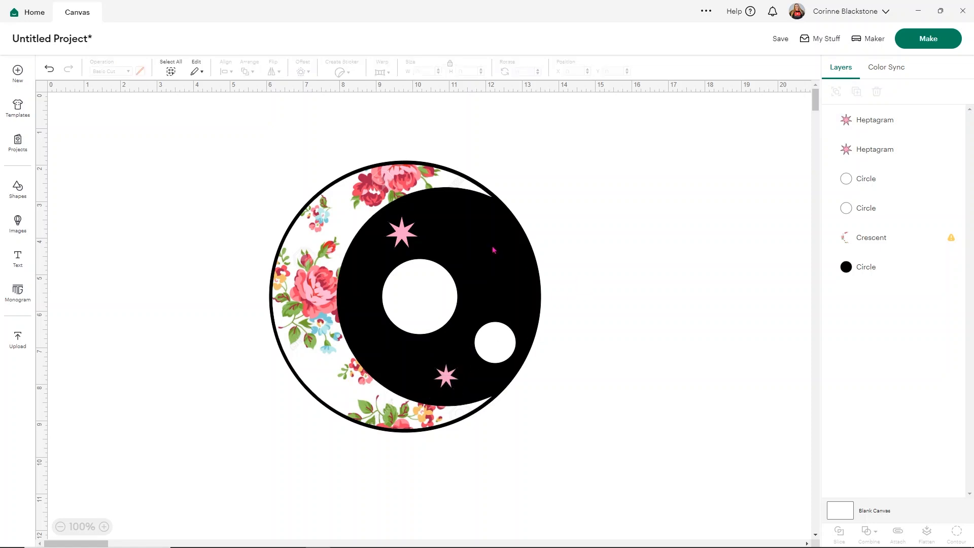
Add a third pink star, shrunk to about 0.65 in wide, above the small white circle.
key(ctrl+v)
drag(216, 258, 514, 288)
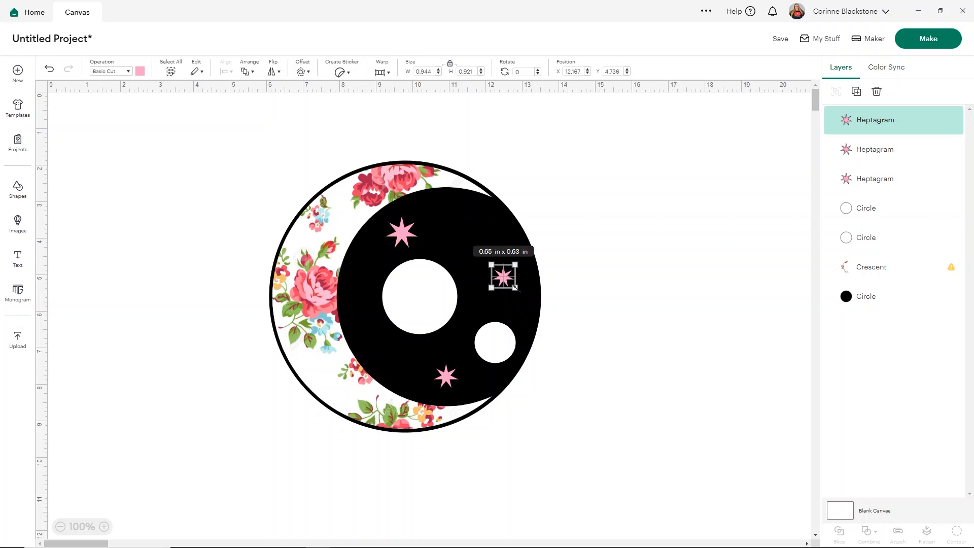
click(597, 295)
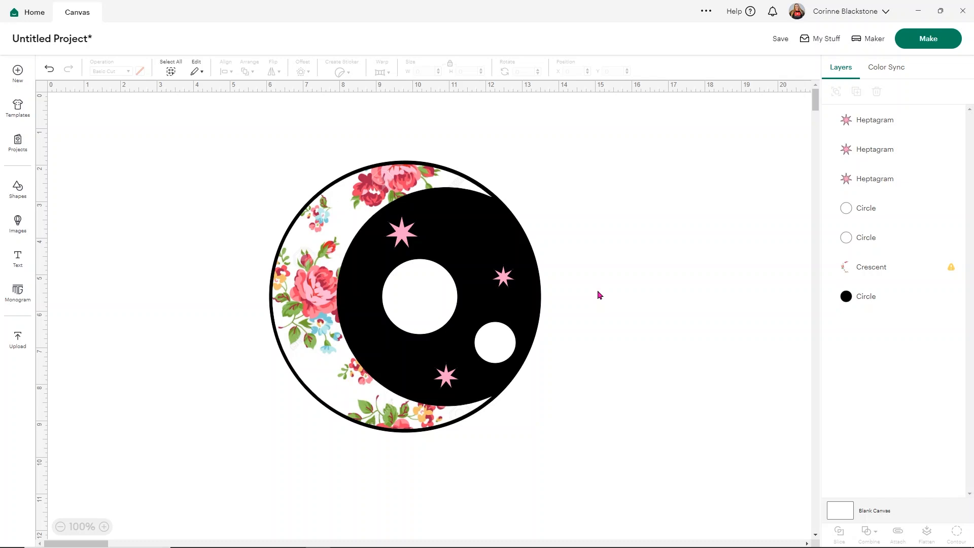
Flatten all the eye's layers into one printable image and shrink it to about 0.85 in.
drag(193, 143, 639, 433)
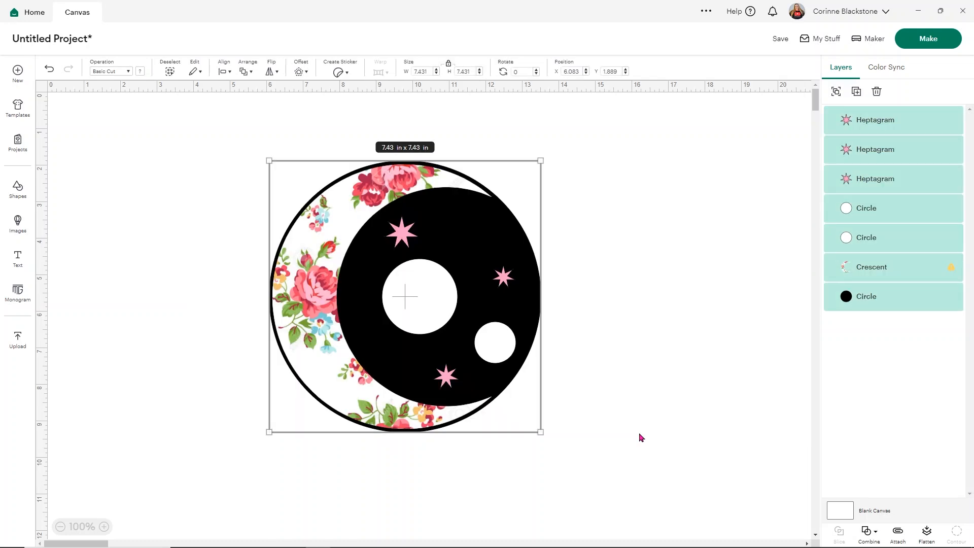
click(925, 533)
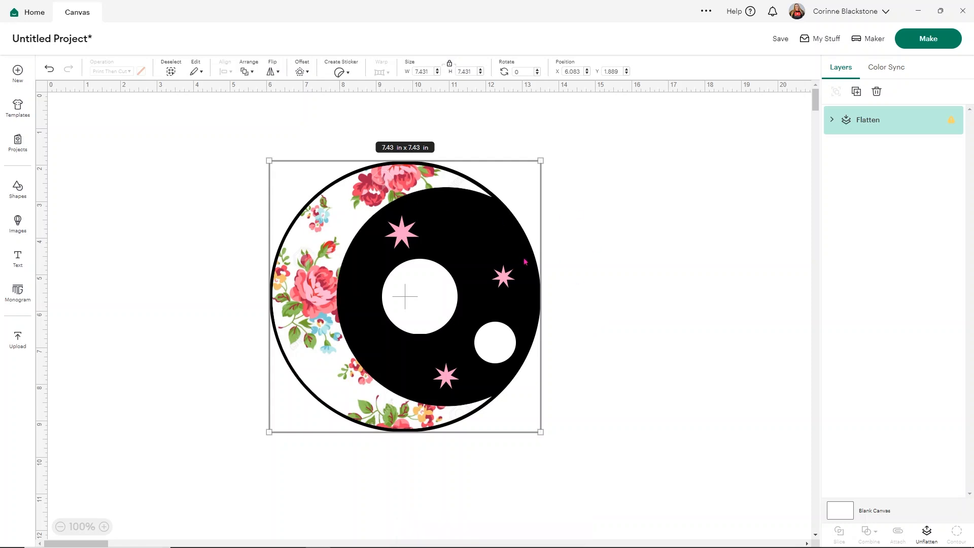
click(489, 330)
drag(489, 330, 368, 324)
drag(419, 425, 182, 164)
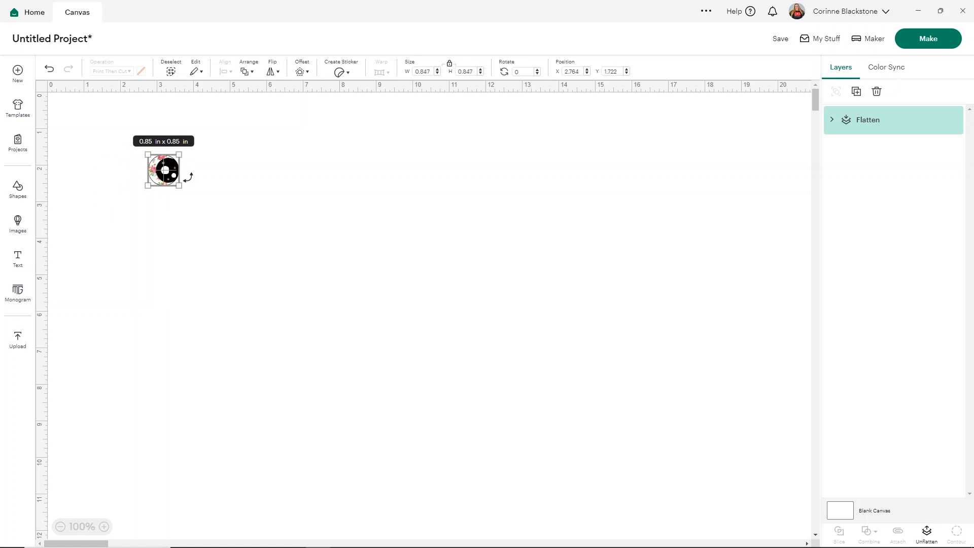
Duplicate the flattened eye, place the copy directly beside the original and flip it horizontally to form a mirrored pair.
click(104, 527)
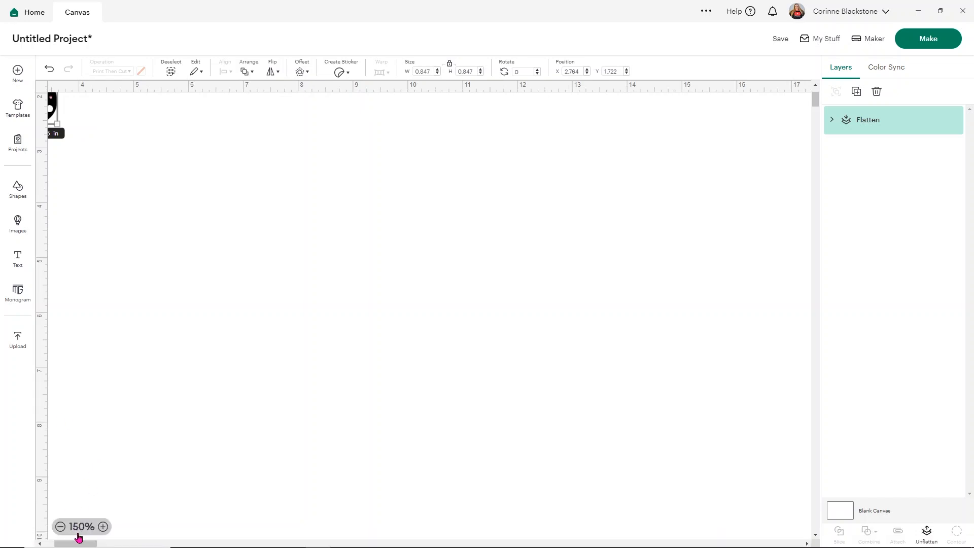
drag(78, 545, 65, 544)
scroll(212, 290, up, 2)
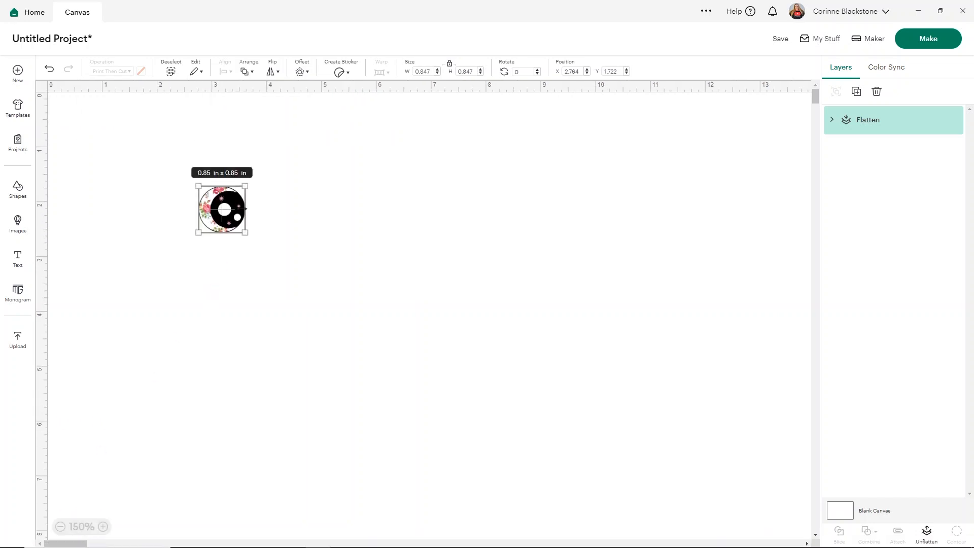
drag(222, 211, 221, 209)
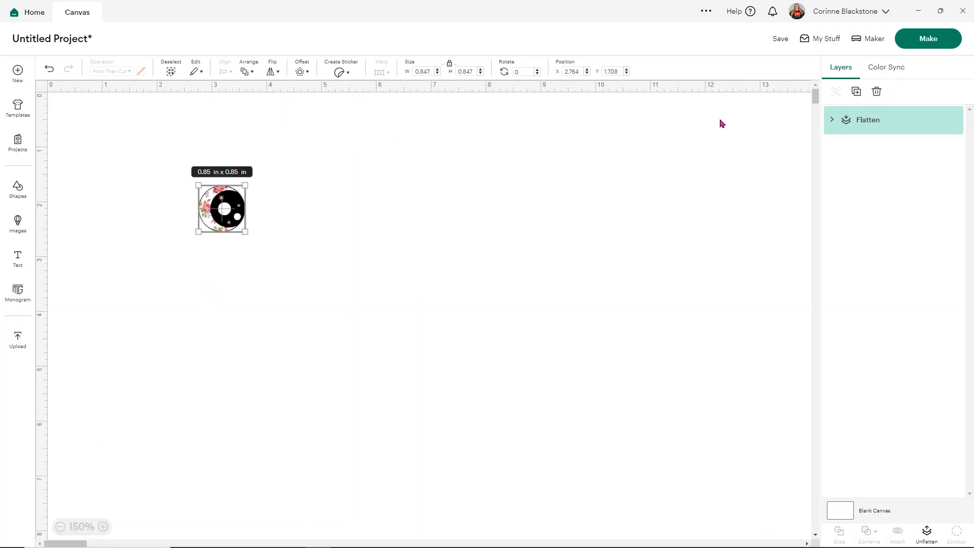
click(856, 92)
drag(255, 236, 278, 209)
click(281, 69)
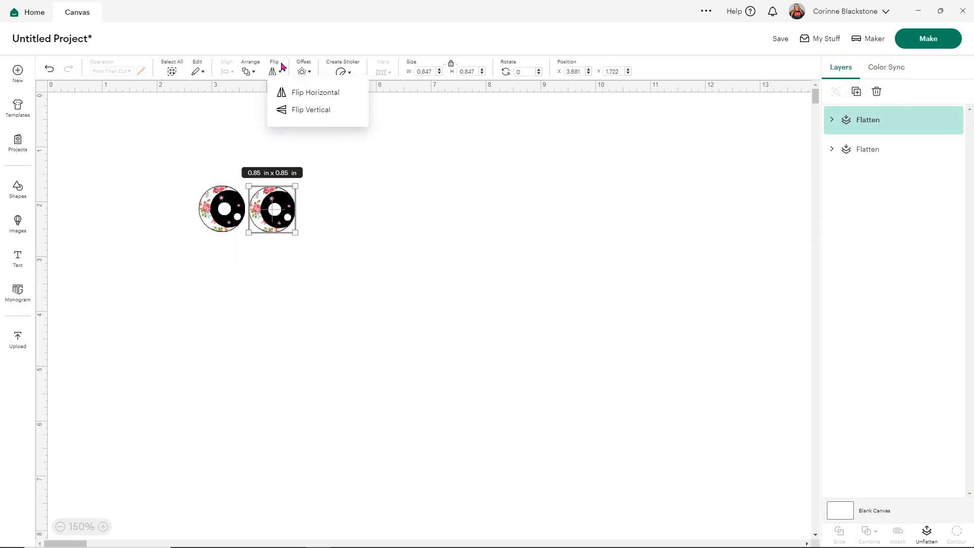
click(294, 92)
click(321, 241)
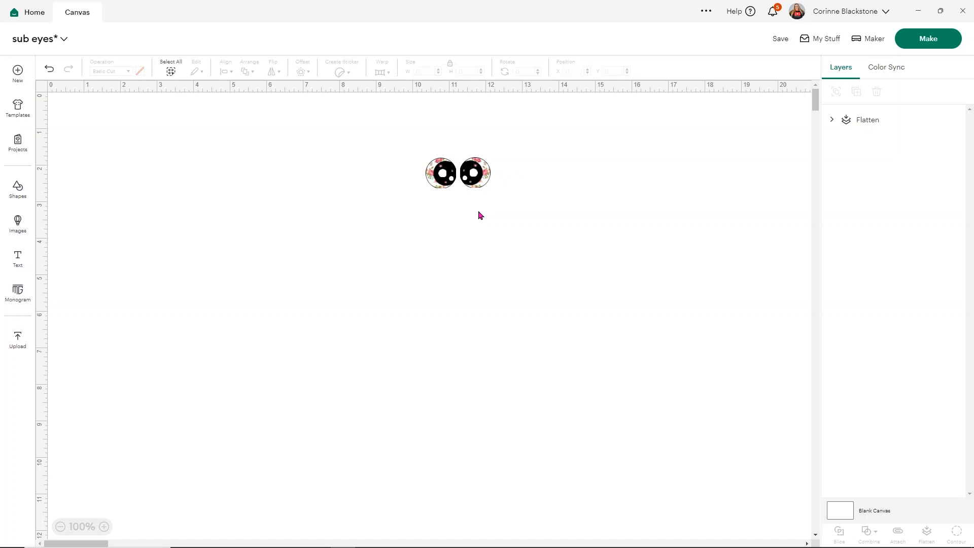
Try laying out the eye pair on the print mat with 25 and 30 project copies, and cancel back to the canvas.
click(912, 45)
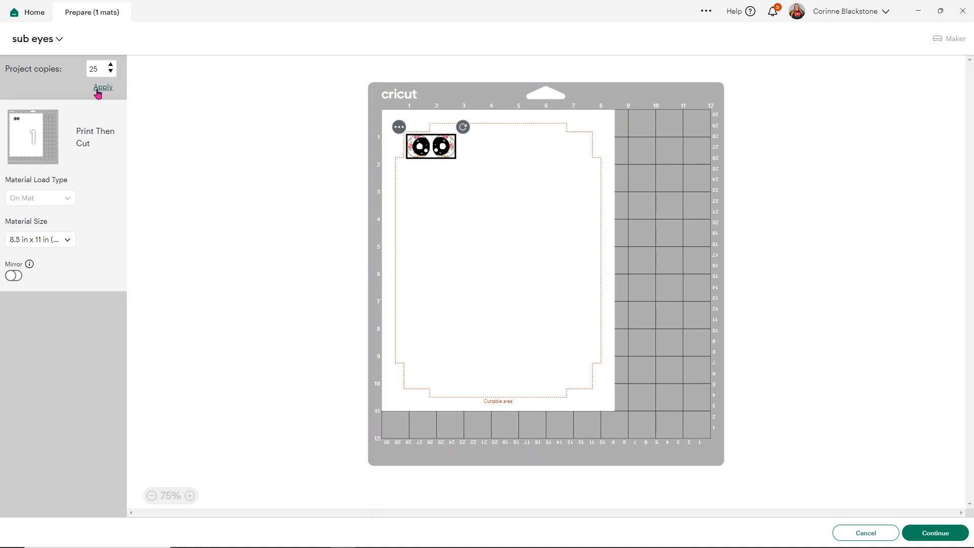
click(98, 91)
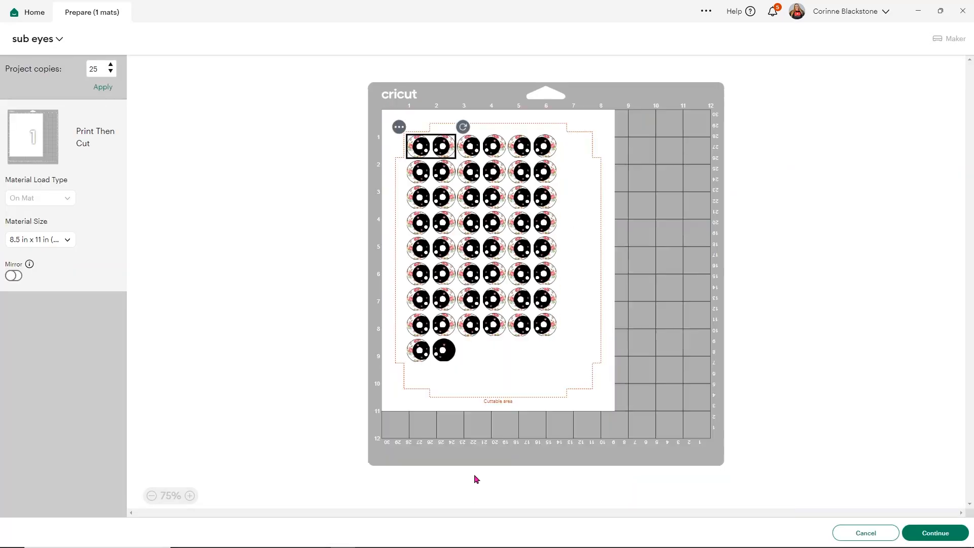
click(111, 65)
click(111, 65)
click(111, 66)
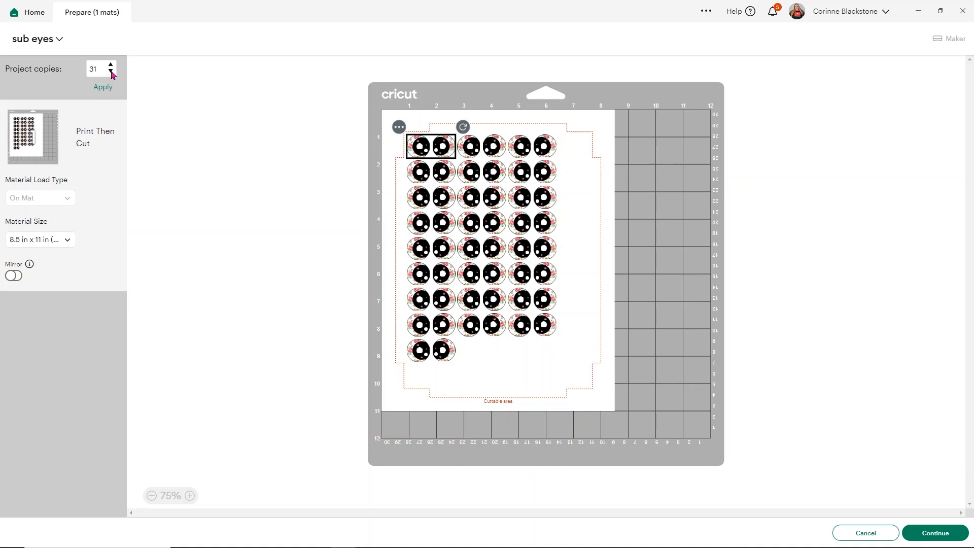
click(103, 88)
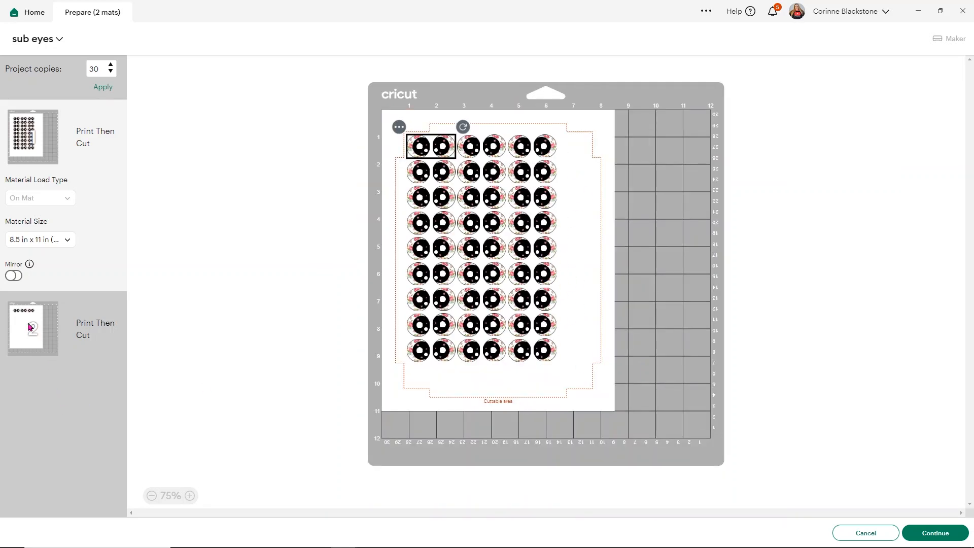
click(861, 531)
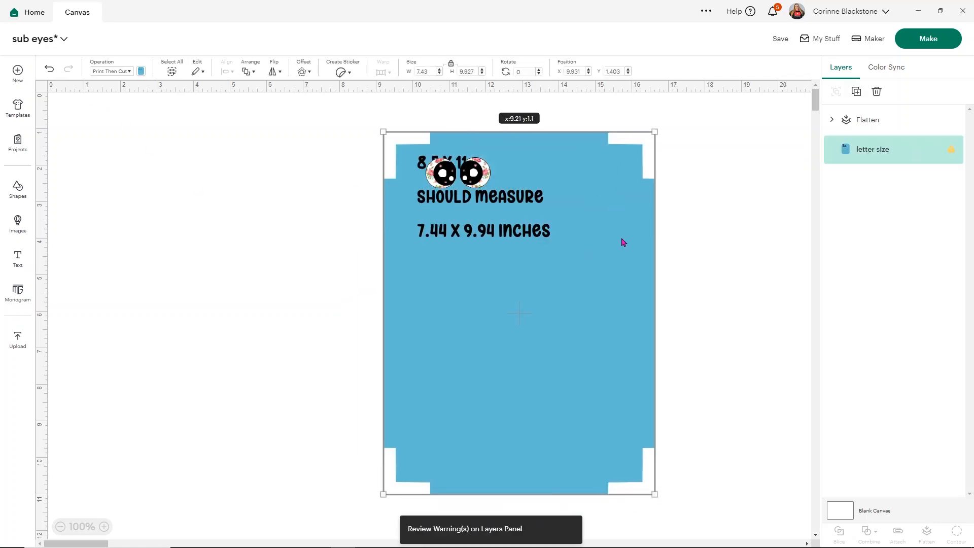
Add the letter size template to the canvas and position the eye pair in the template's upper-left corner.
drag(622, 239, 640, 259)
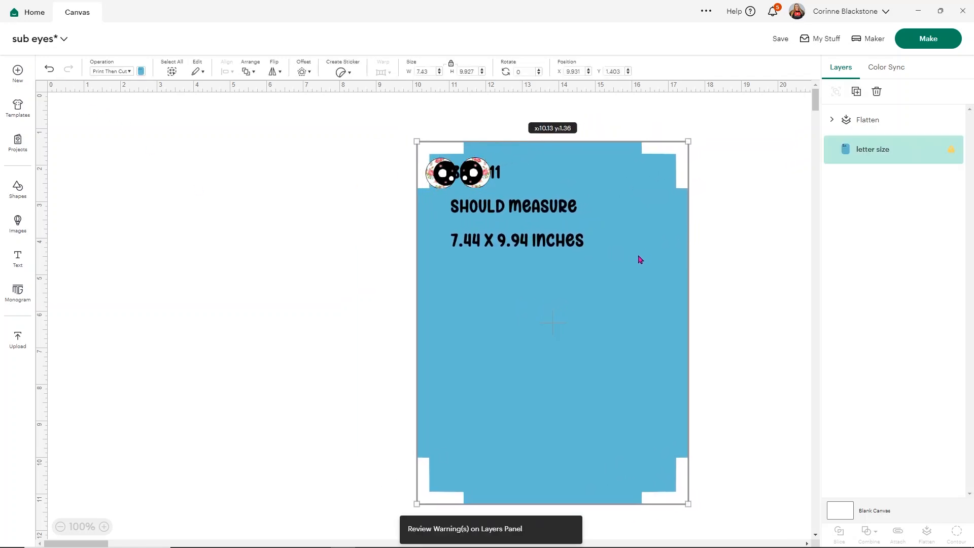
drag(477, 175, 491, 181)
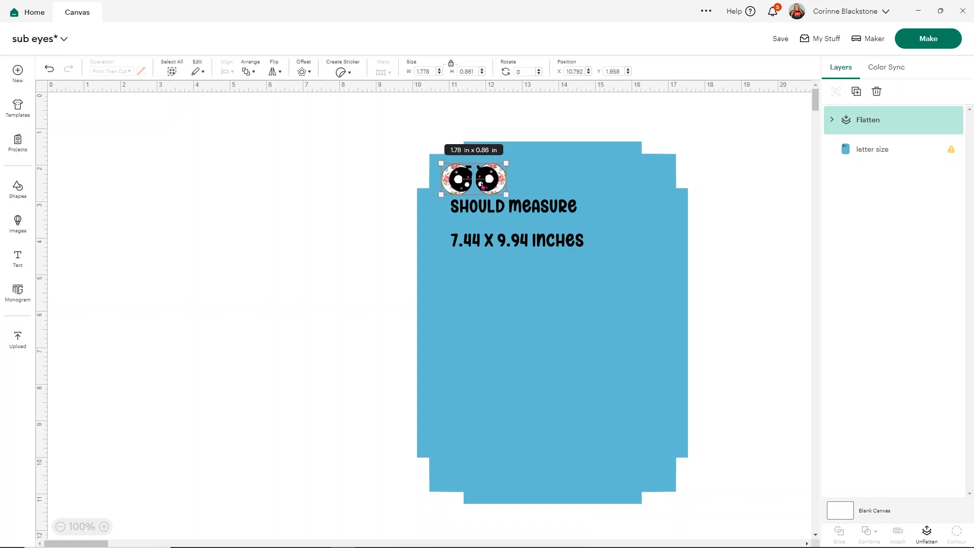
drag(495, 184, 486, 177)
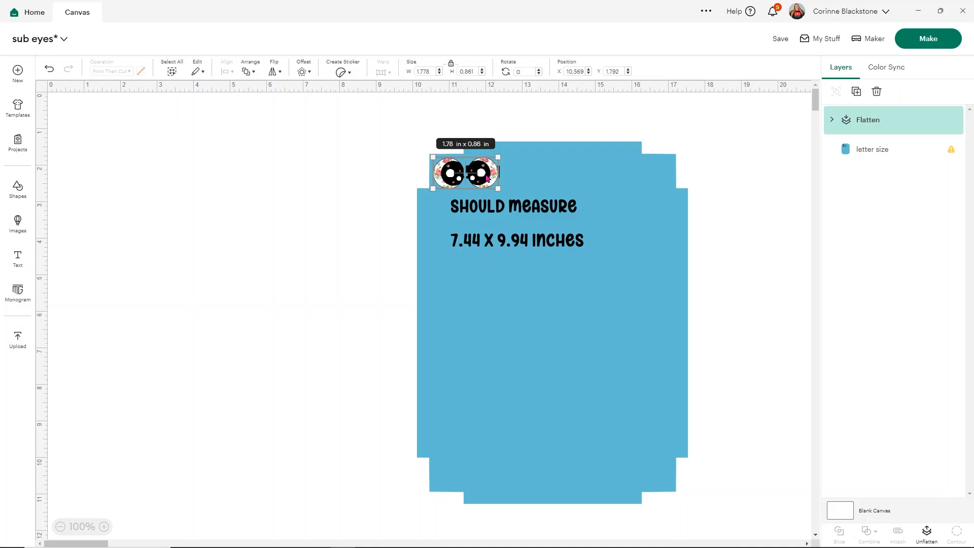
mouse_move(477, 179)
mouse_down()
mouse_move(508, 162)
mouse_move(465, 181)
mouse_up()
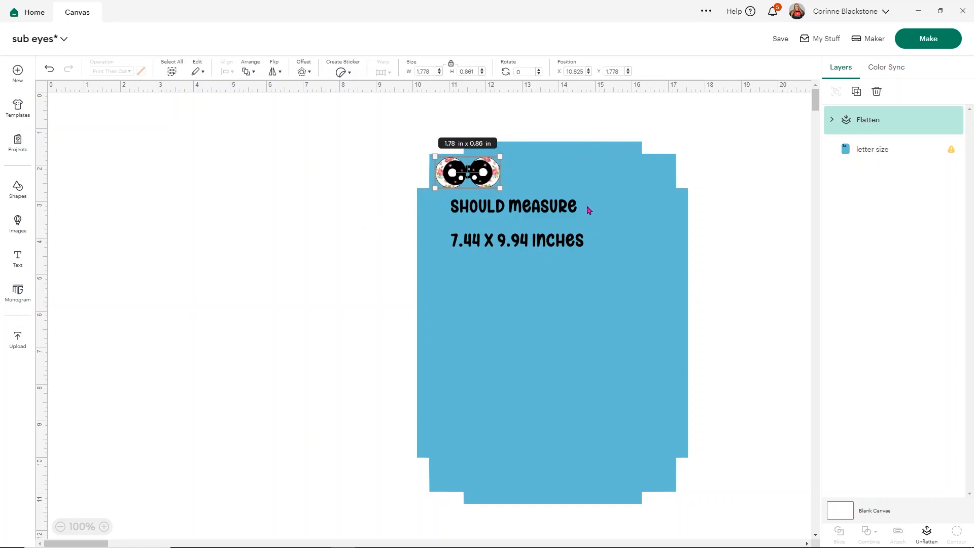
Duplicate the eye pair twice and line up the copies beside it as a row of three pairs, undoing the accidental stretch.
click(857, 91)
drag(507, 195, 553, 177)
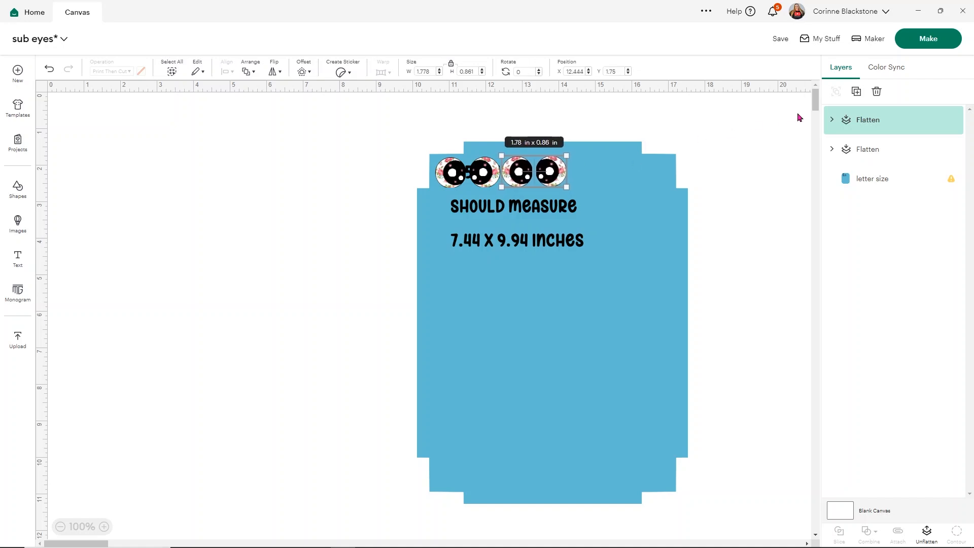
click(856, 91)
drag(586, 189, 622, 189)
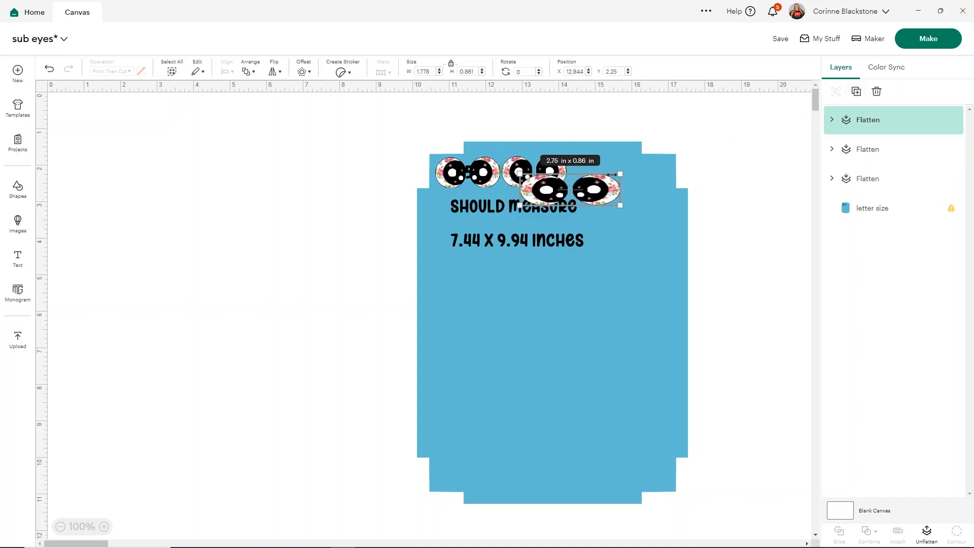
click(50, 70)
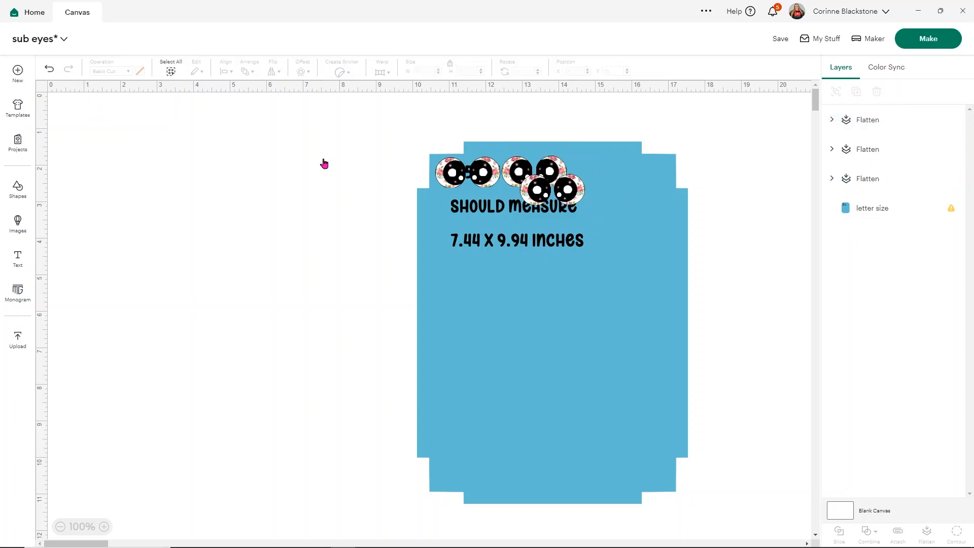
drag(572, 192, 618, 173)
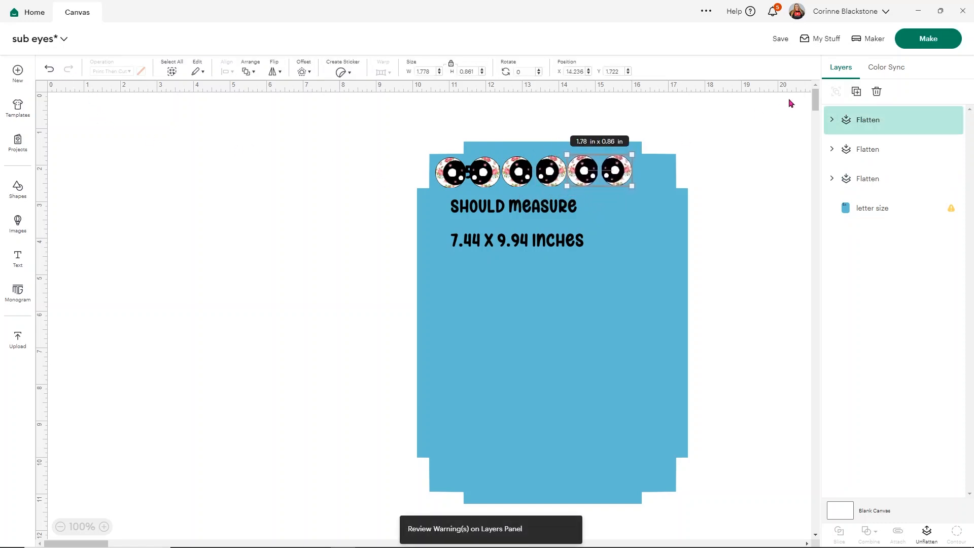
Copy the whole row of three eye pairs and place three pasted rows directly beneath it on the template.
click(695, 144)
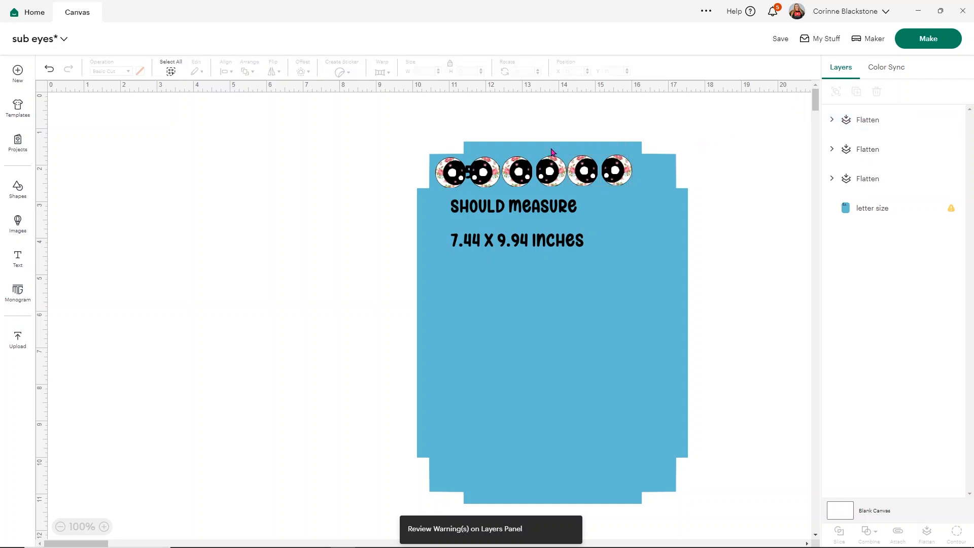
click(524, 169)
shift+click(483, 173)
shift+click(609, 172)
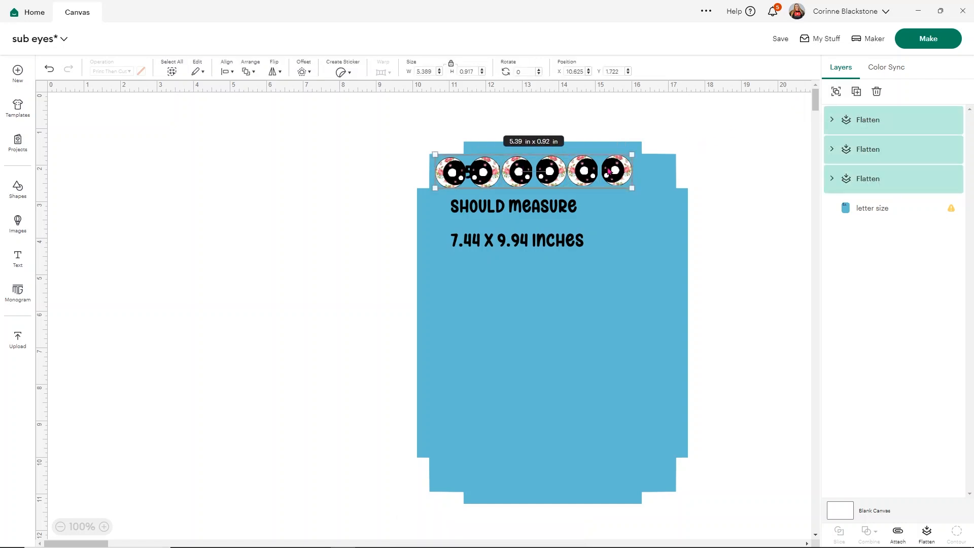
key(ctrl+c)
key(ctrl+v)
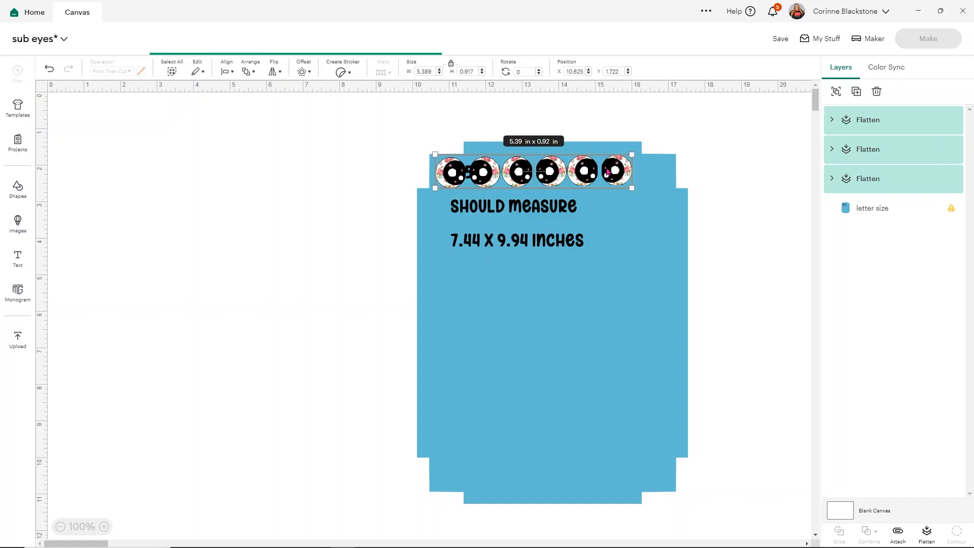
drag(186, 128, 546, 205)
key(ctrl+v)
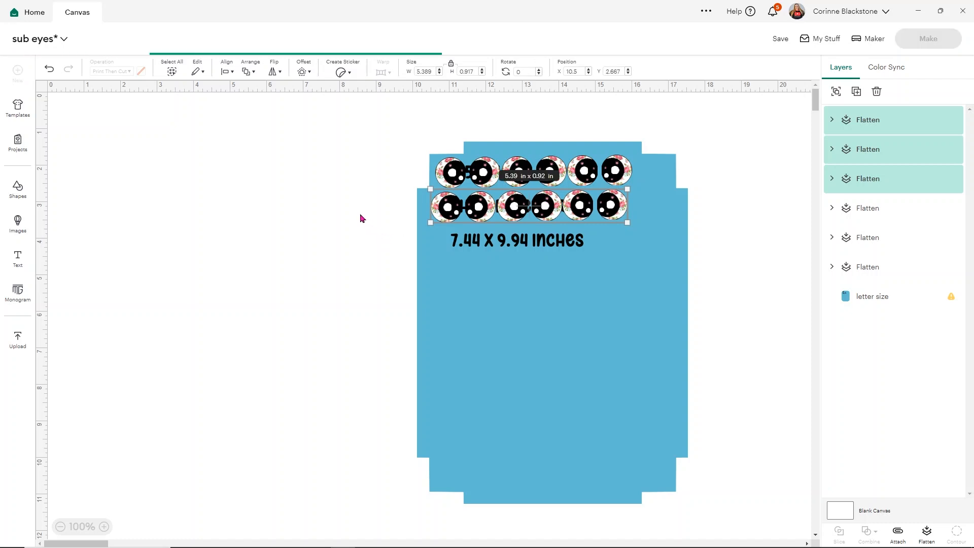
drag(201, 146, 546, 239)
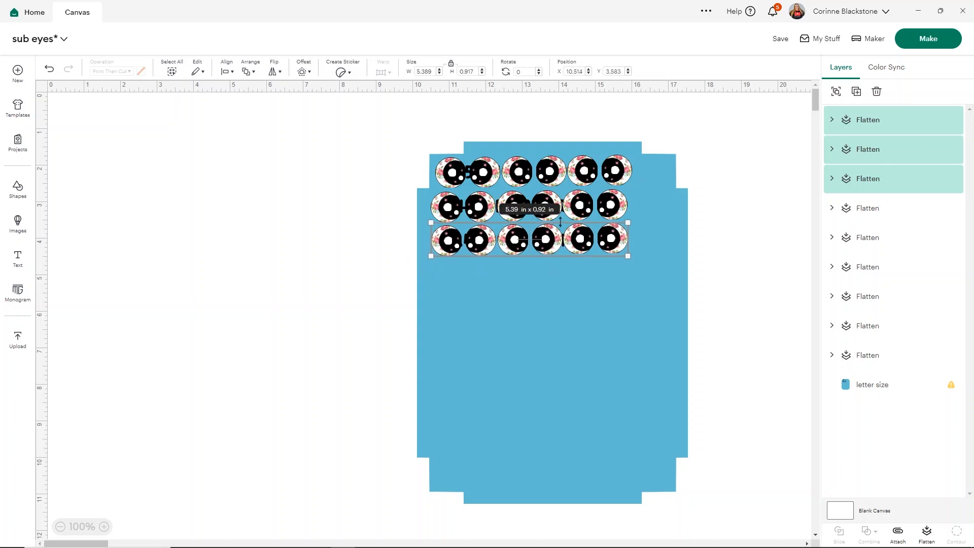
key(ctrl+v)
drag(148, 166, 479, 273)
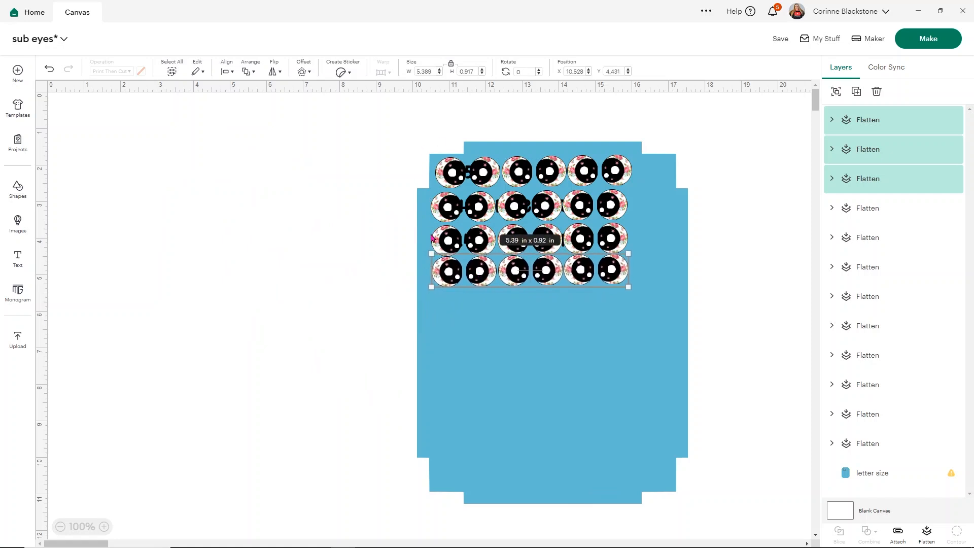
Paste another row of eyes and shift the fourth row's three pairs slightly down to even out the spacing.
key(ctrl+v)
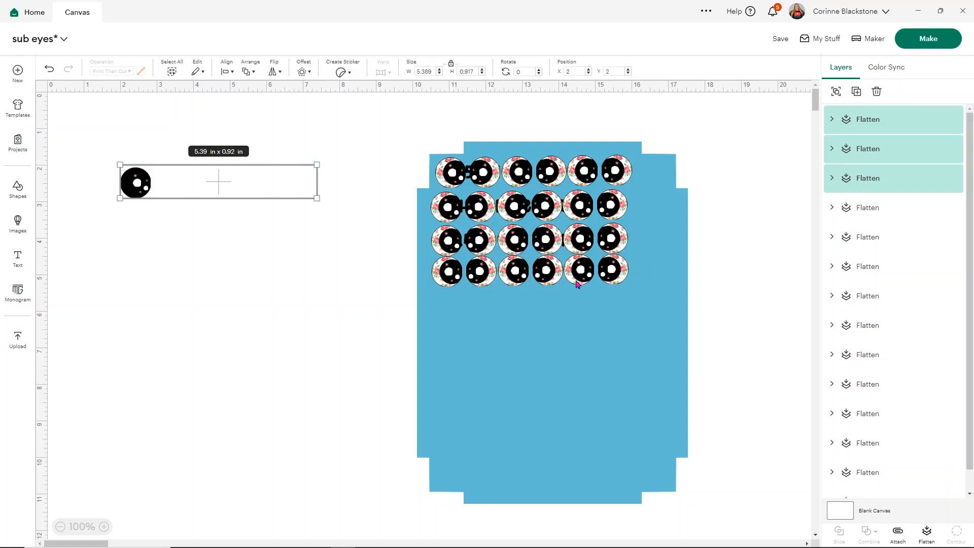
click(618, 269)
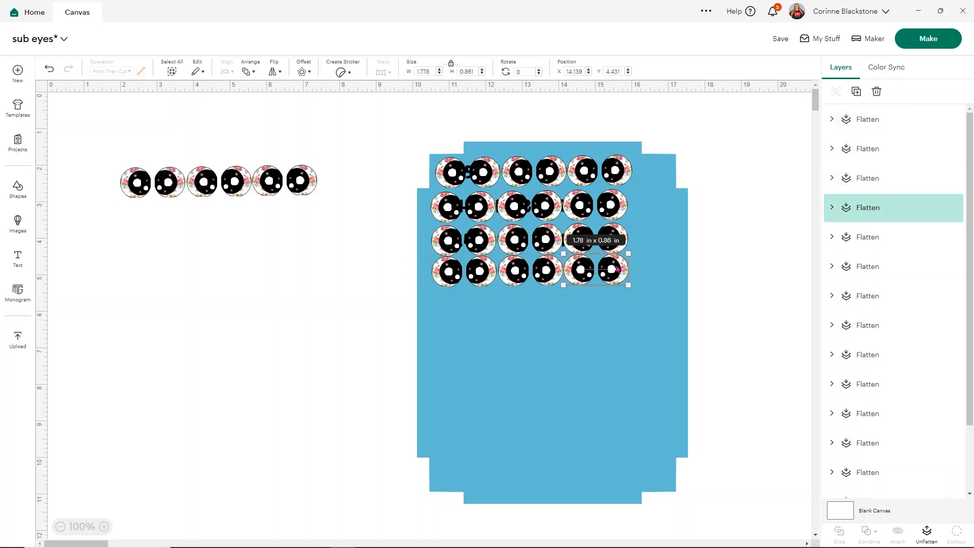
click(535, 275)
click(466, 277)
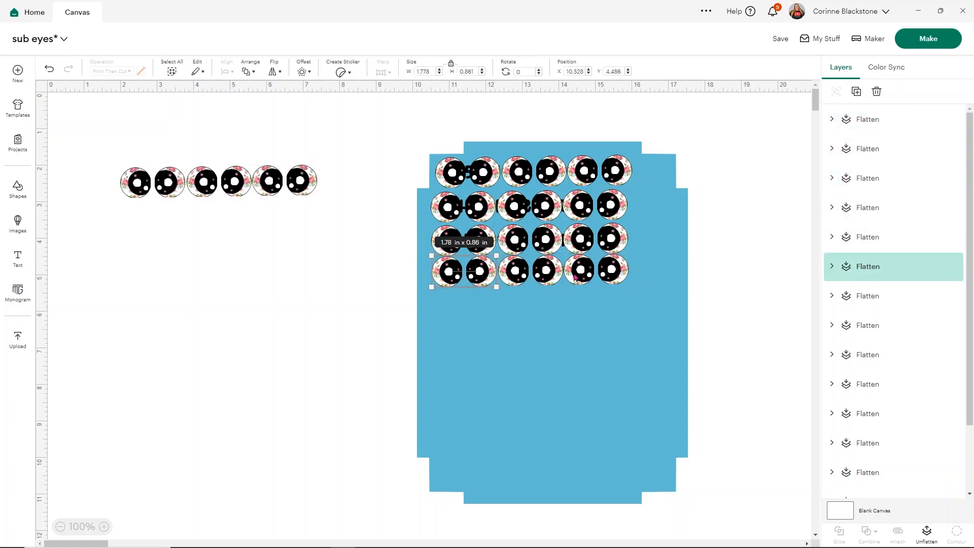
shift+click(580, 278)
drag(558, 278, 556, 282)
click(398, 276)
click(544, 274)
drag(544, 274, 545, 277)
Place the pasted row as the fifth and keep pasting rows below it until ten rows fill the template's height.
drag(346, 204, 99, 172)
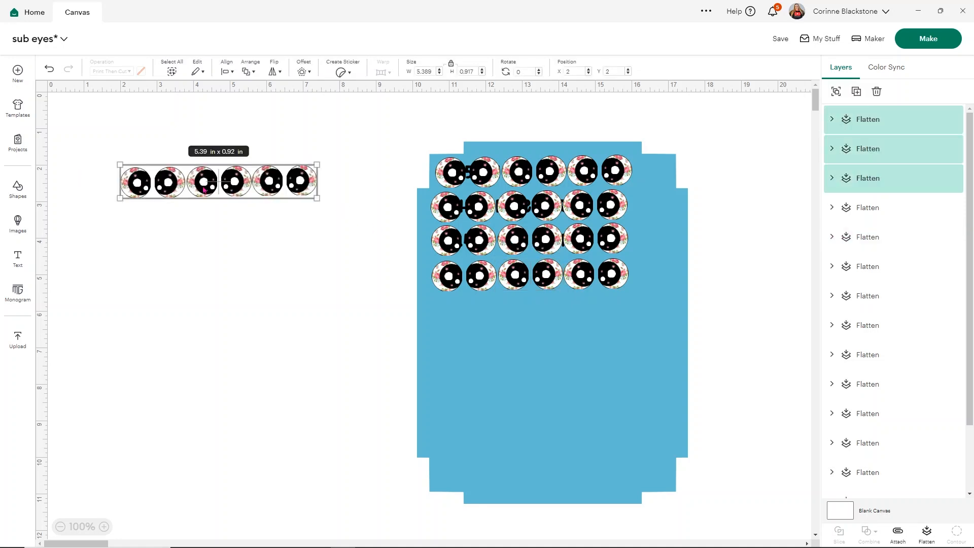
drag(227, 185, 546, 308)
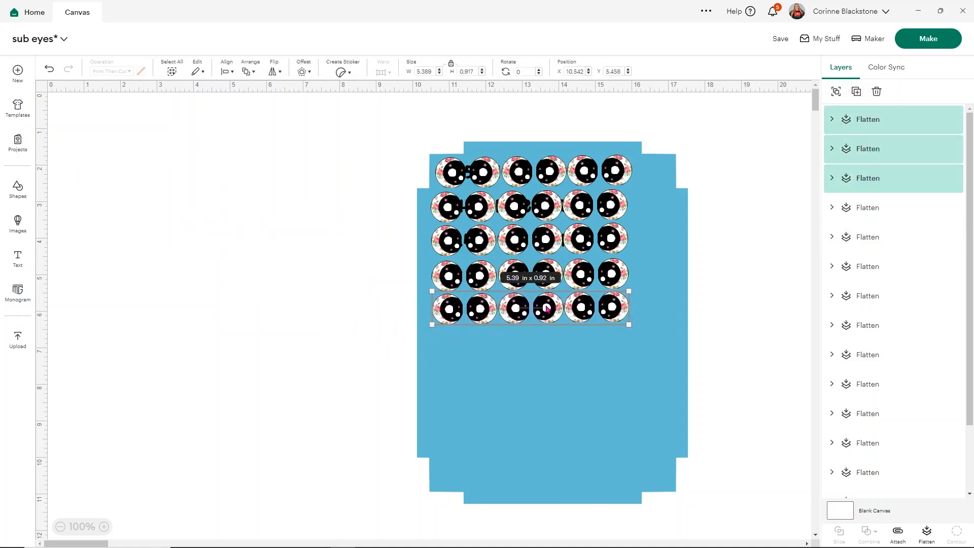
key(ctrl+v)
drag(269, 222, 545, 344)
key(ctrl+v)
drag(265, 225, 542, 478)
key(ctrl+v)
click(339, 388)
key(ctrl+v)
Rotate a pasted row of eyes 90 degrees and stack rotated pairs into a seventh column along the template's right side.
key(ctrl+v)
drag(523, 72, 505, 74)
text(90)
key(Return)
drag(330, 289, 652, 252)
click(736, 284)
click(651, 321)
key(ctrl+v)
drag(266, 310, 657, 440)
click(729, 377)
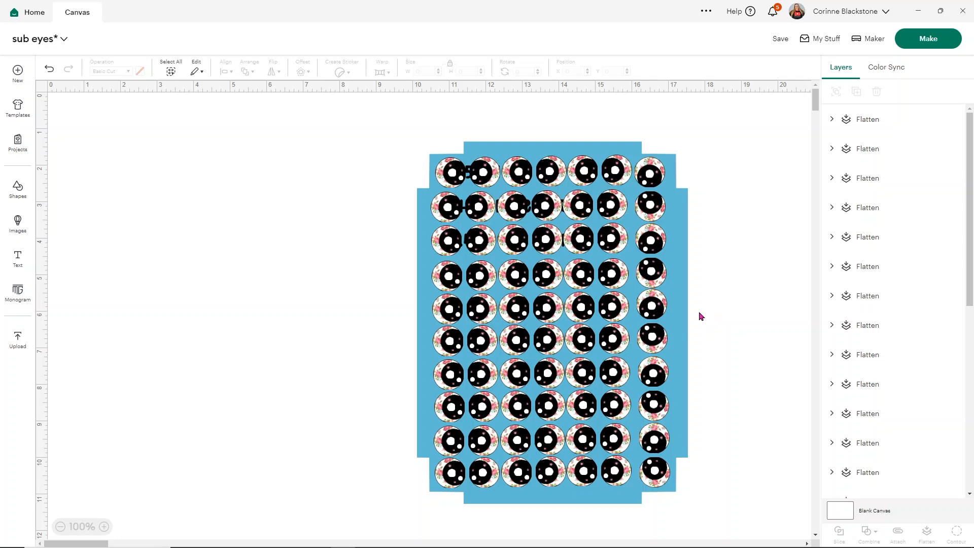
Hide the letter size template layer and flatten all the eyes into a single printable image.
scroll(898, 322, down, 5)
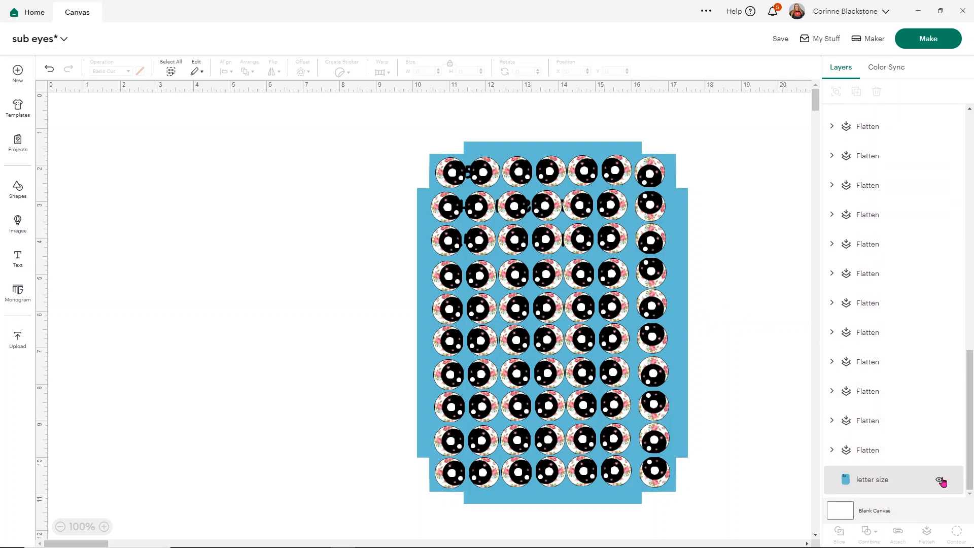
click(938, 480)
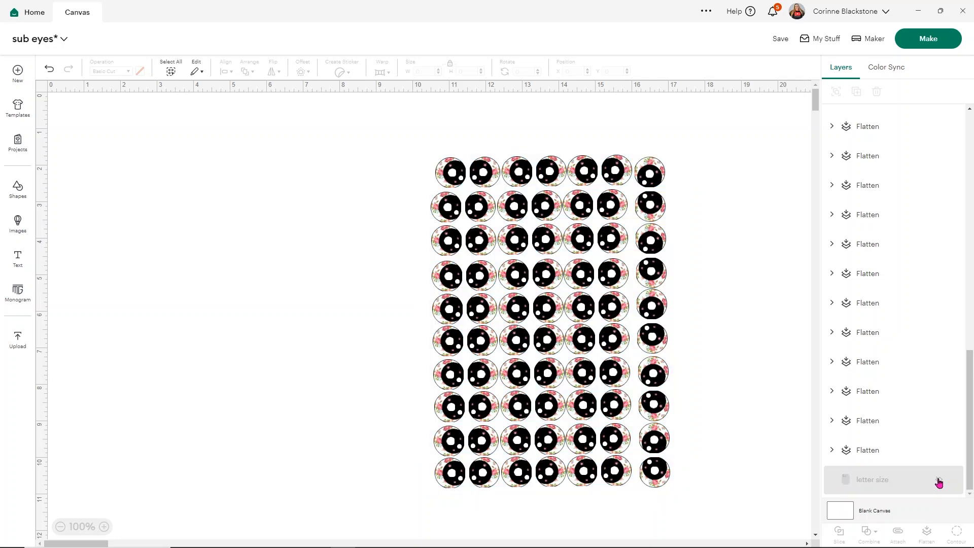
drag(401, 139, 713, 492)
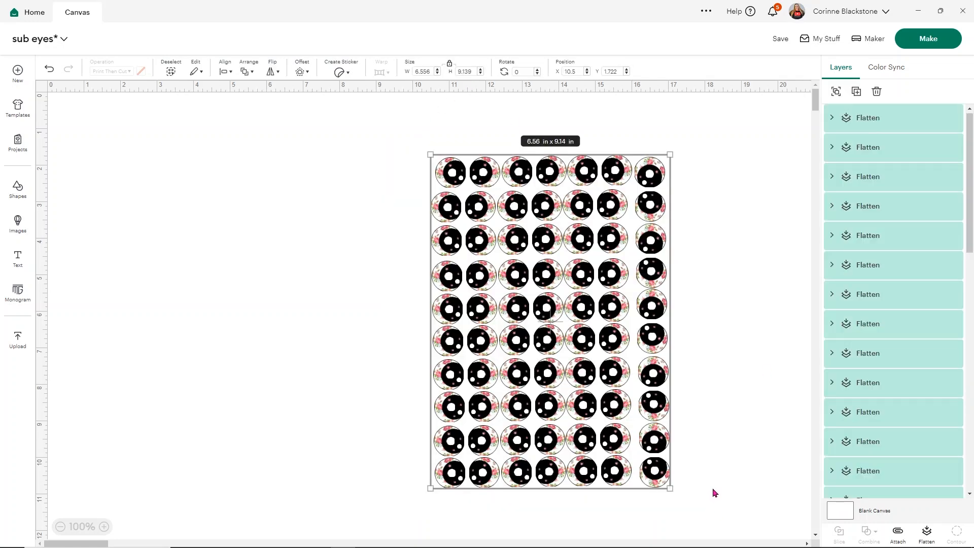
click(926, 536)
click(857, 121)
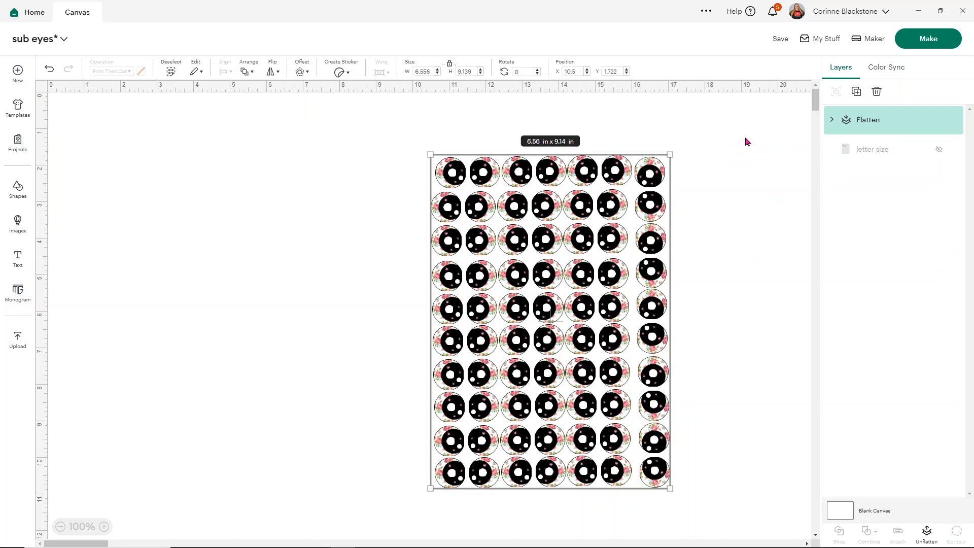
Send the flattened sheet of eyes to print on 8.5 x 11 in paper, choosing the ST-4000 Series(Network) printer.
click(938, 39)
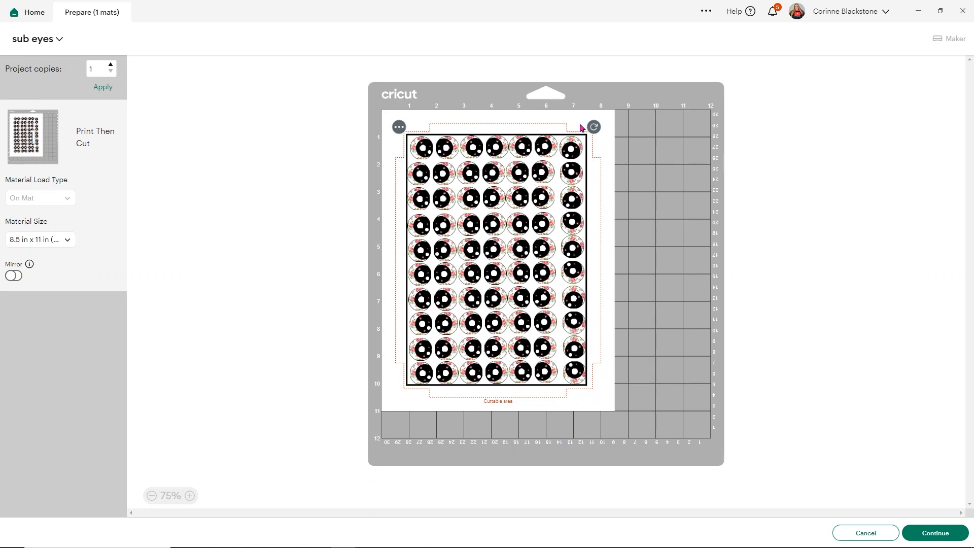
click(926, 531)
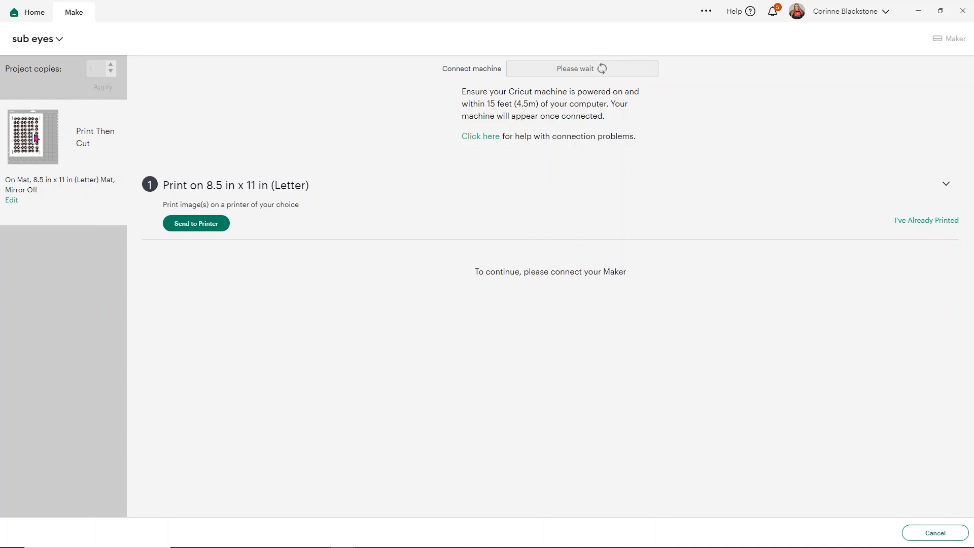
mouse_move(35, 137)
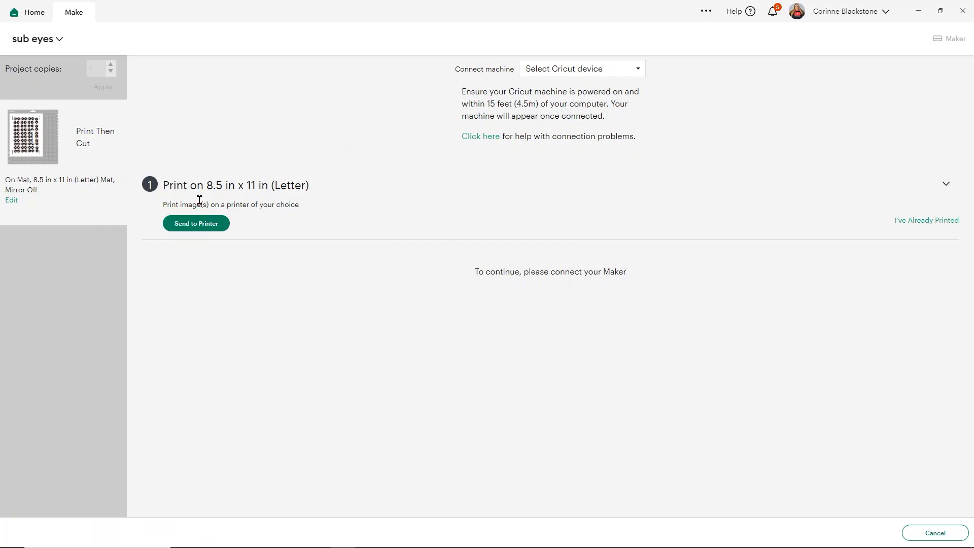
click(196, 224)
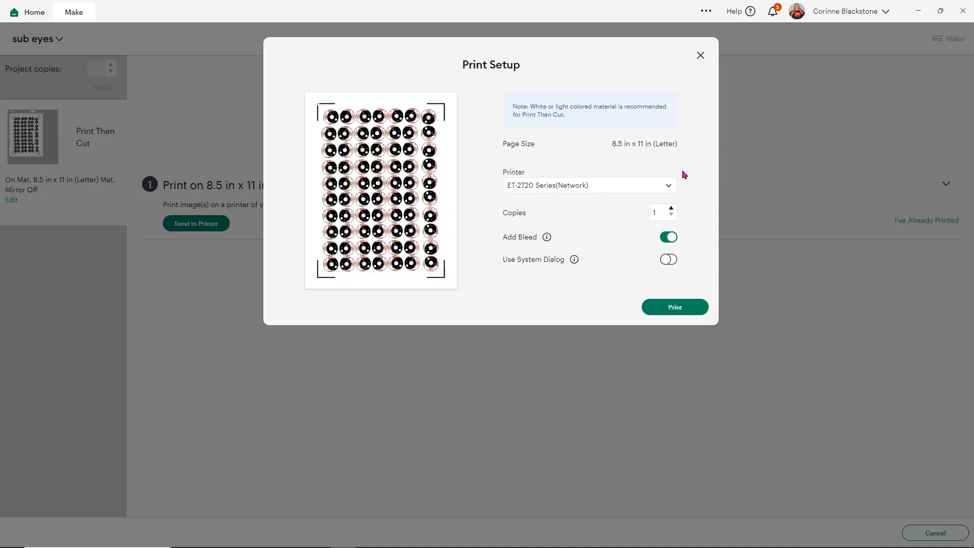
click(670, 186)
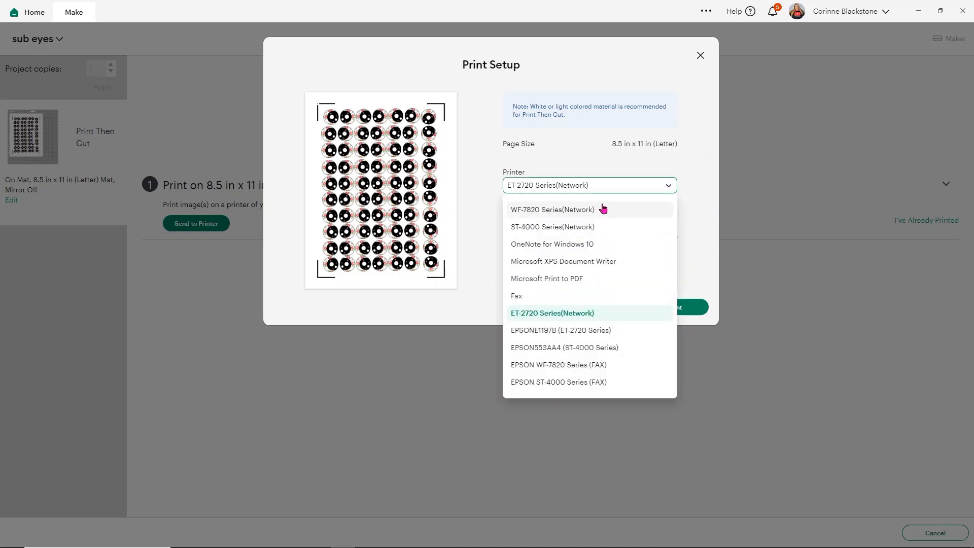
click(554, 226)
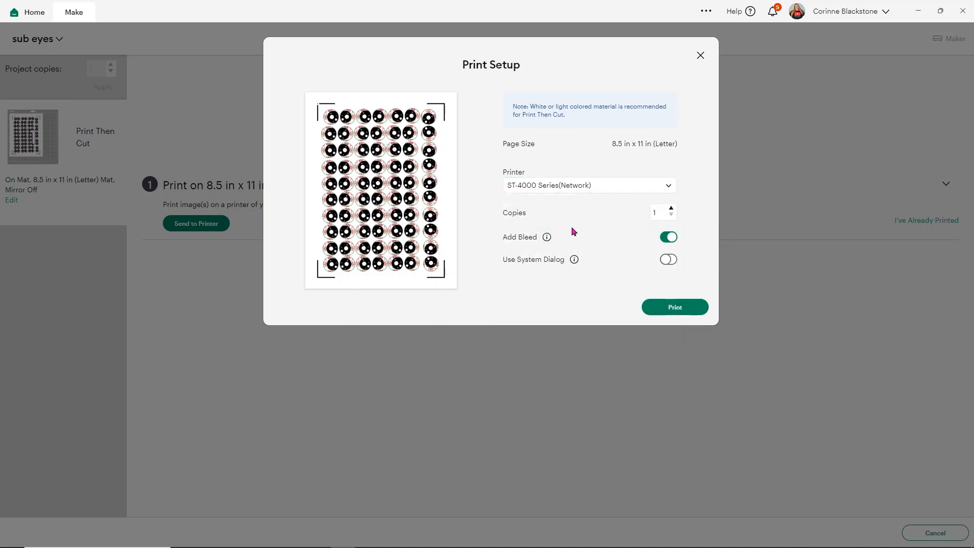
Turn off Add Bleed, turn on Use System Dialog, and proceed to the computer's print dialog.
click(668, 237)
click(666, 260)
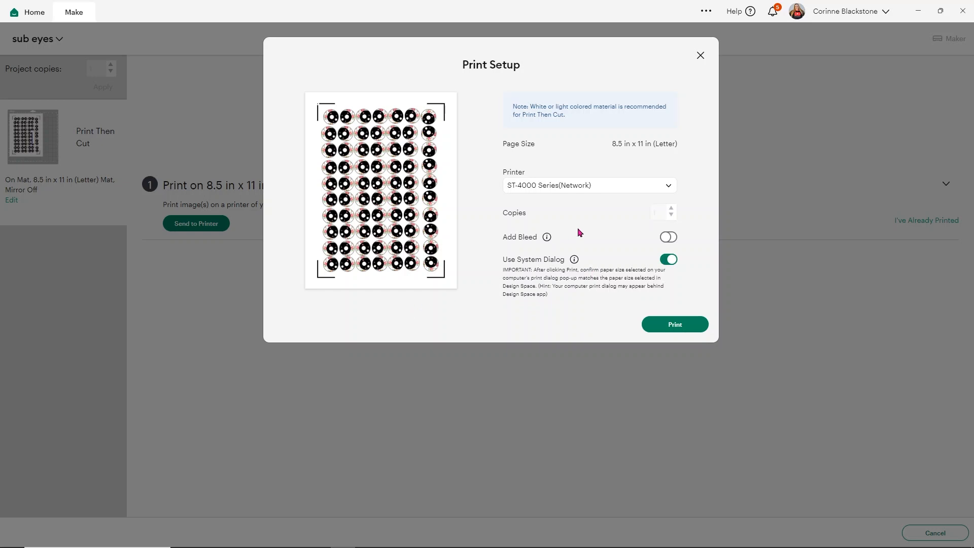
click(662, 330)
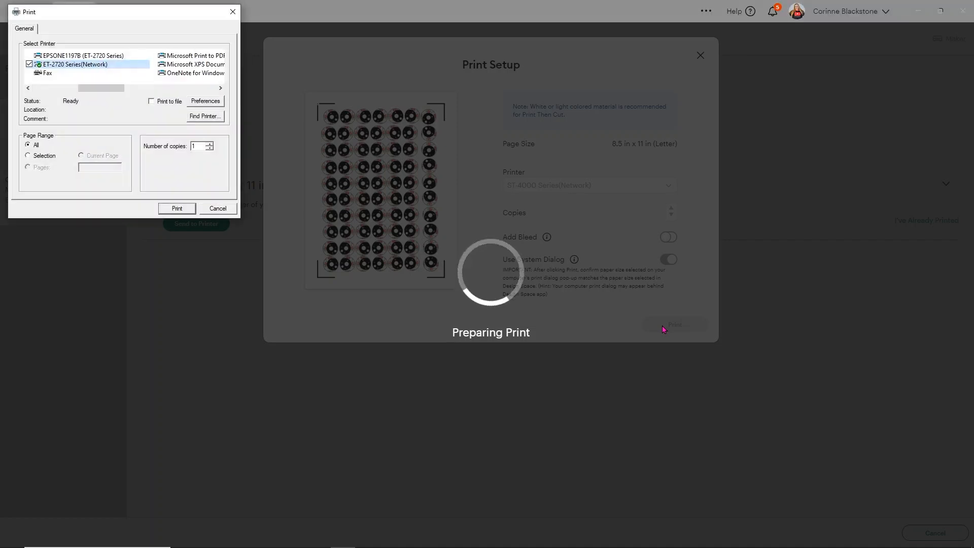
Select the ST-4000 Series(Network) printer for the system print job.
click(220, 90)
click(221, 89)
click(63, 58)
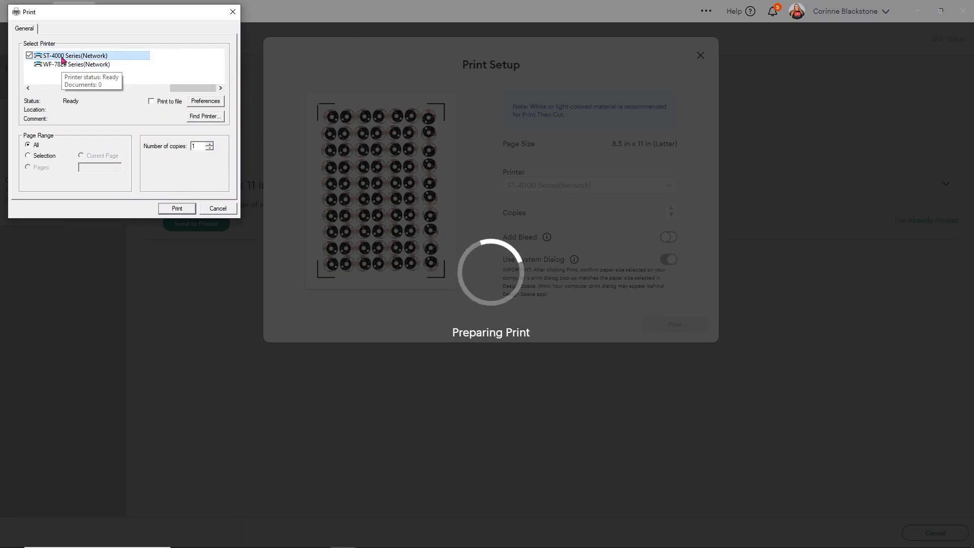
Set the printer's paper type to Premium Presentation Paper Matte and its quality to High in the printing preferences.
click(203, 101)
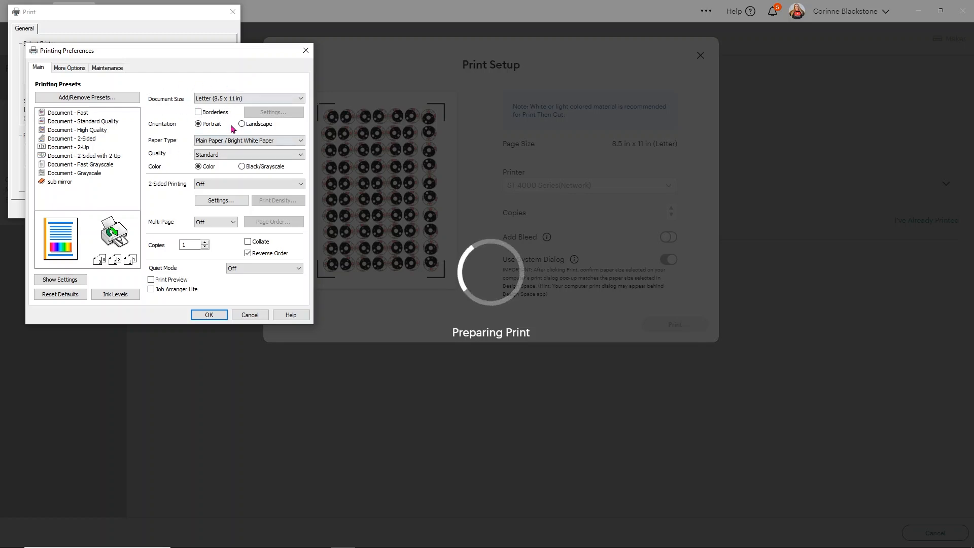
click(219, 142)
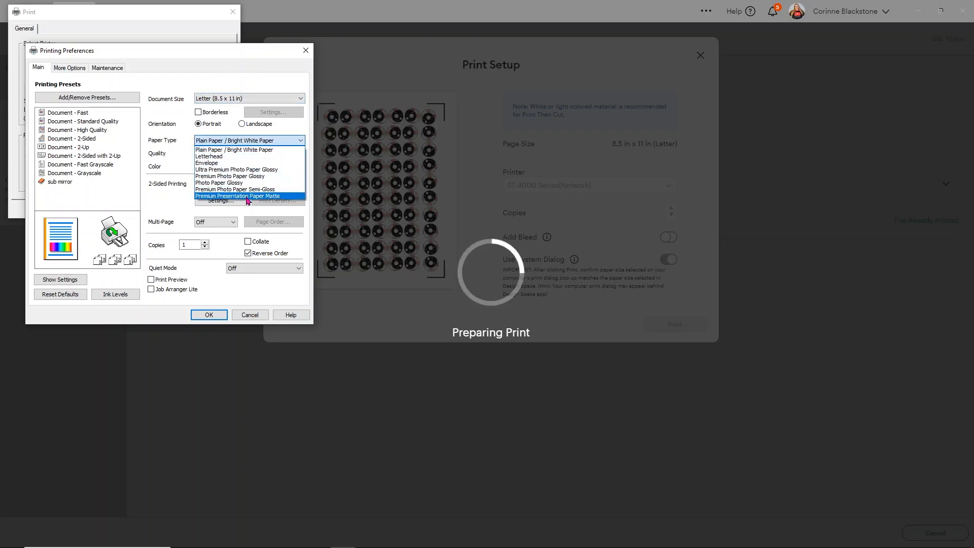
click(248, 196)
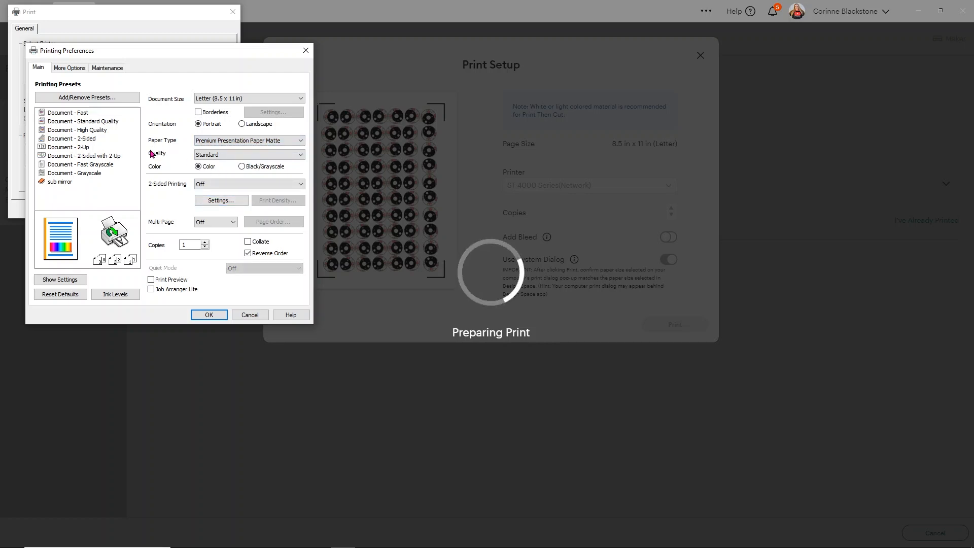
click(197, 155)
click(212, 173)
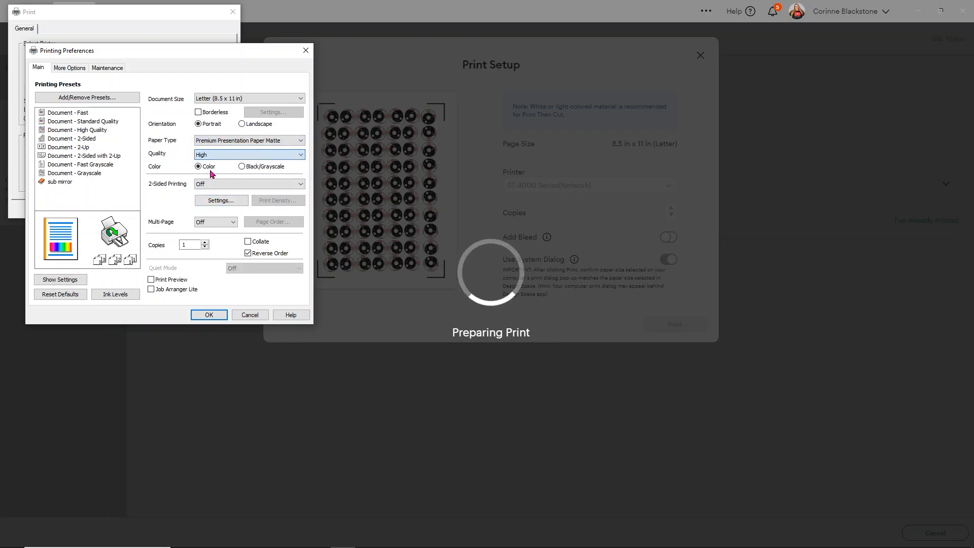
click(205, 141)
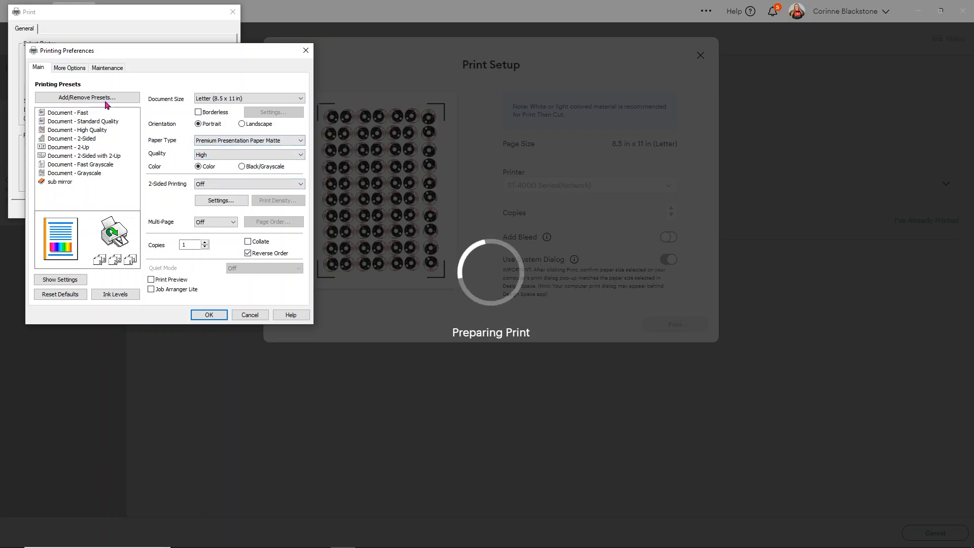
Turn off High Speed, turn on Mirror Image, and print the sheet of eyes, finishing the print quality verification.
click(68, 69)
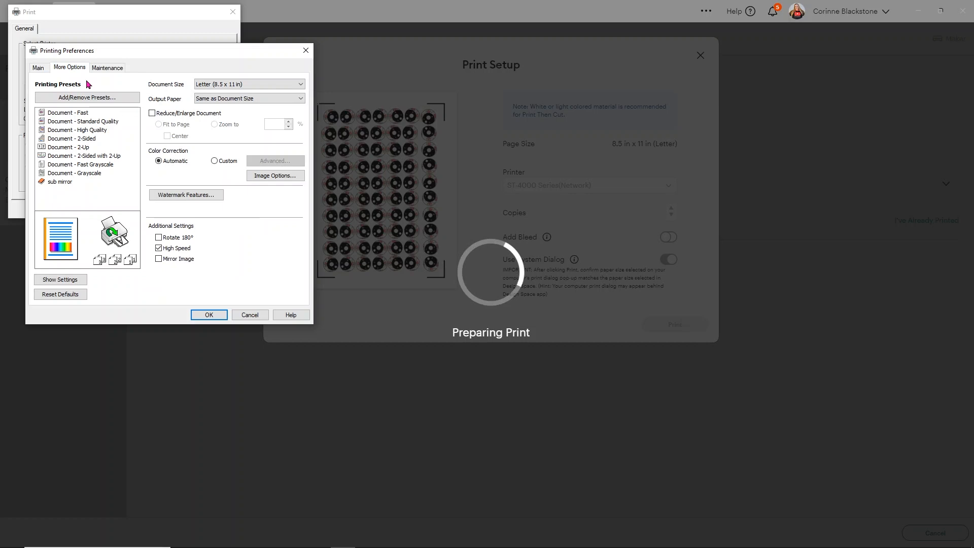
click(160, 249)
click(158, 259)
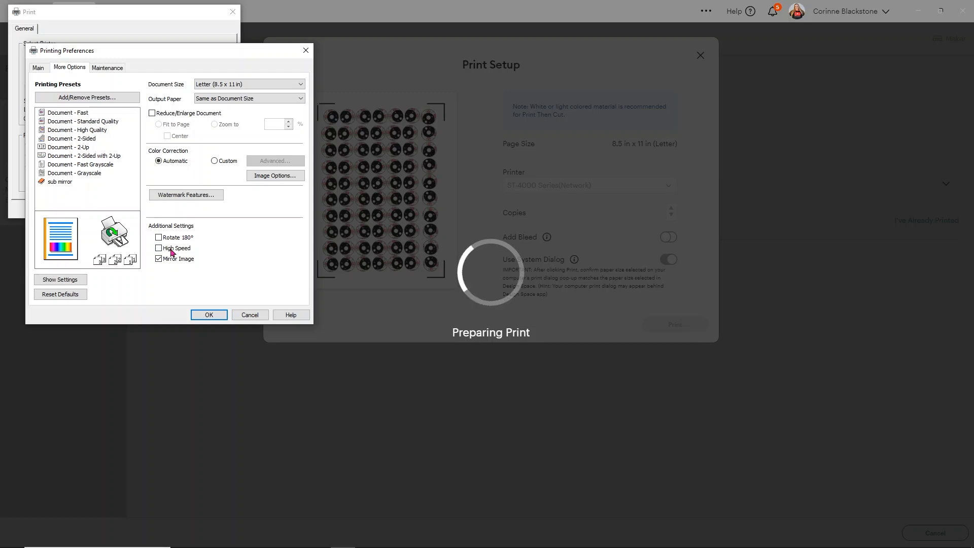
click(213, 317)
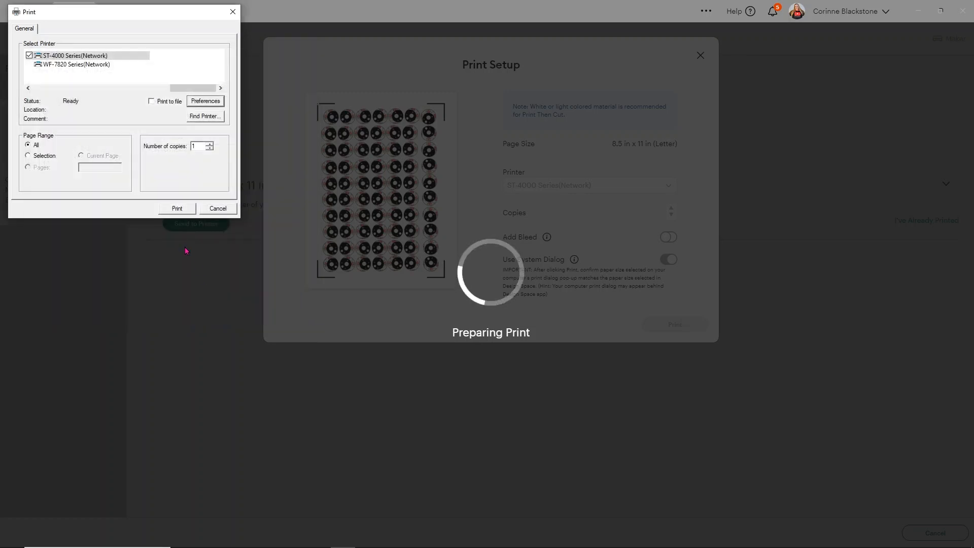
click(176, 209)
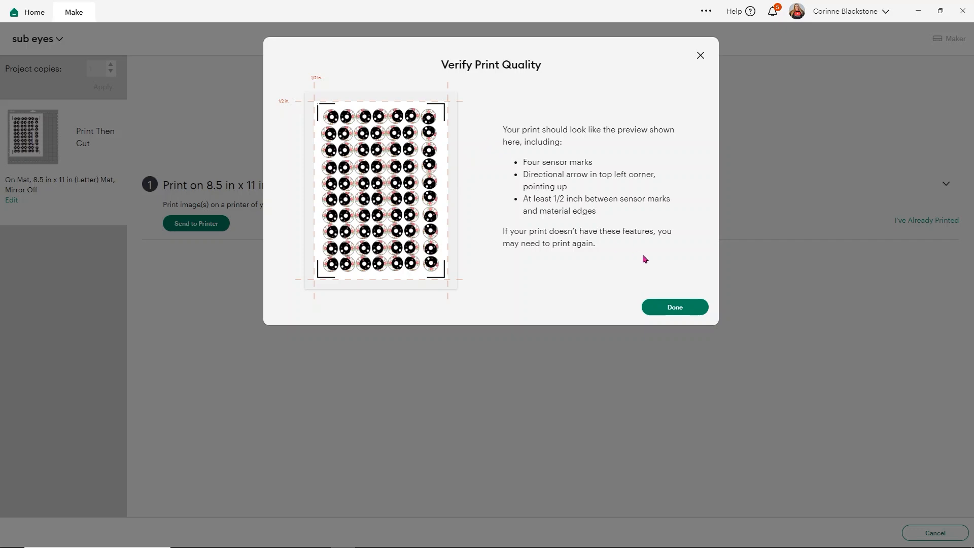
click(673, 311)
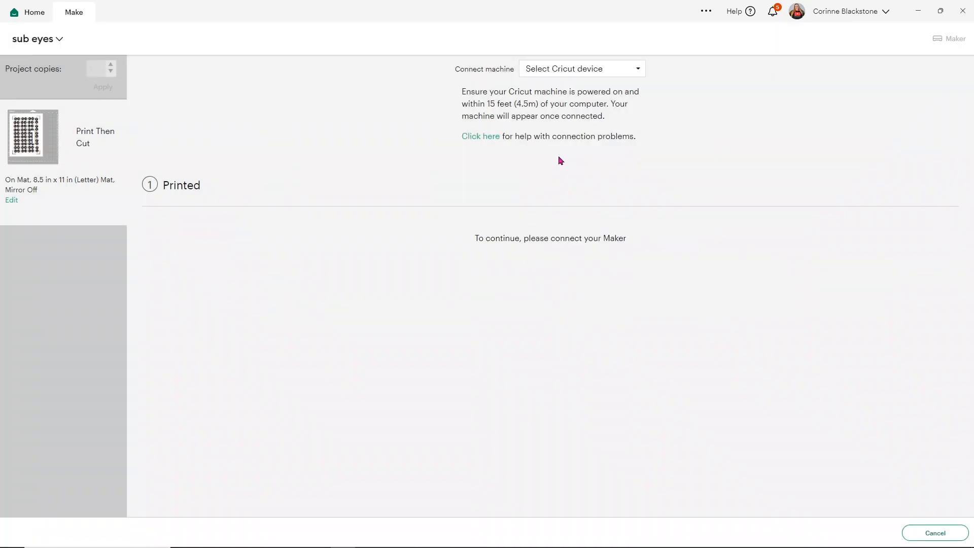
Connect the Maker : D729 Bluetooth machine and set the base material to Felt, Acrylic Fabric.
click(640, 71)
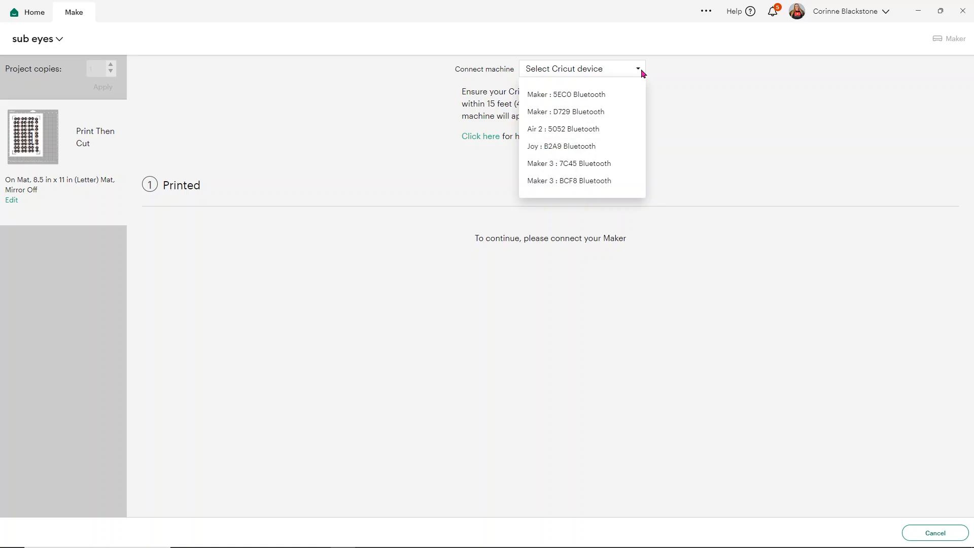
click(587, 112)
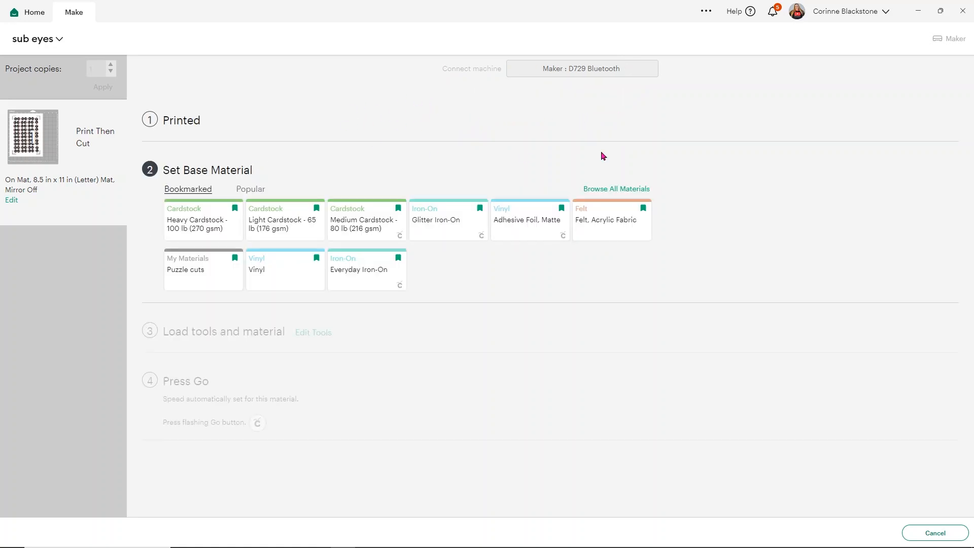
click(598, 226)
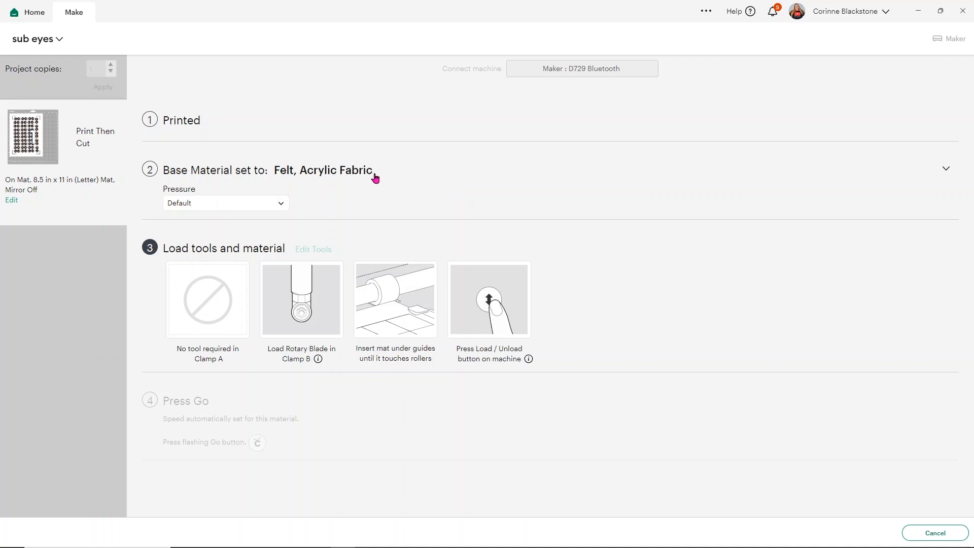
Reopen the base material choice, browse all materials, and open the custom material settings.
click(321, 169)
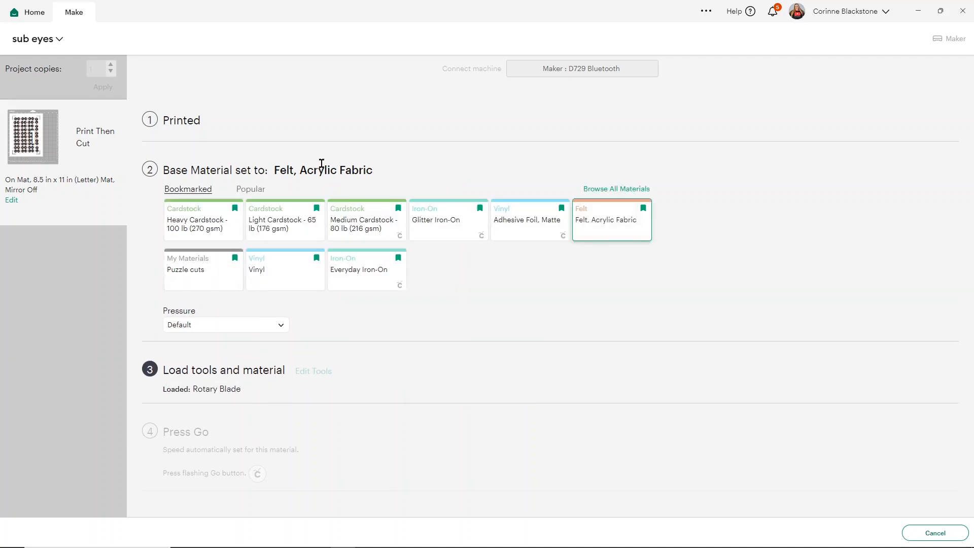
click(608, 190)
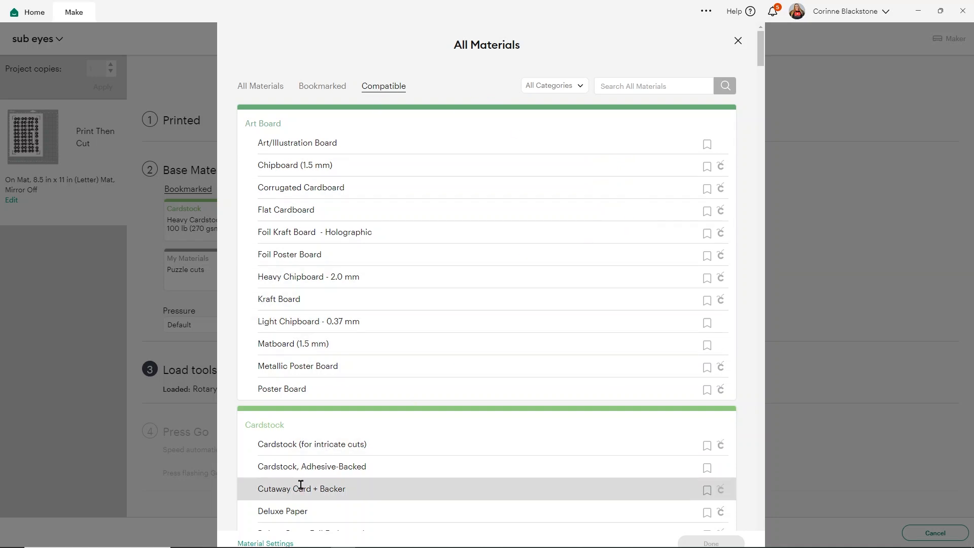
click(278, 543)
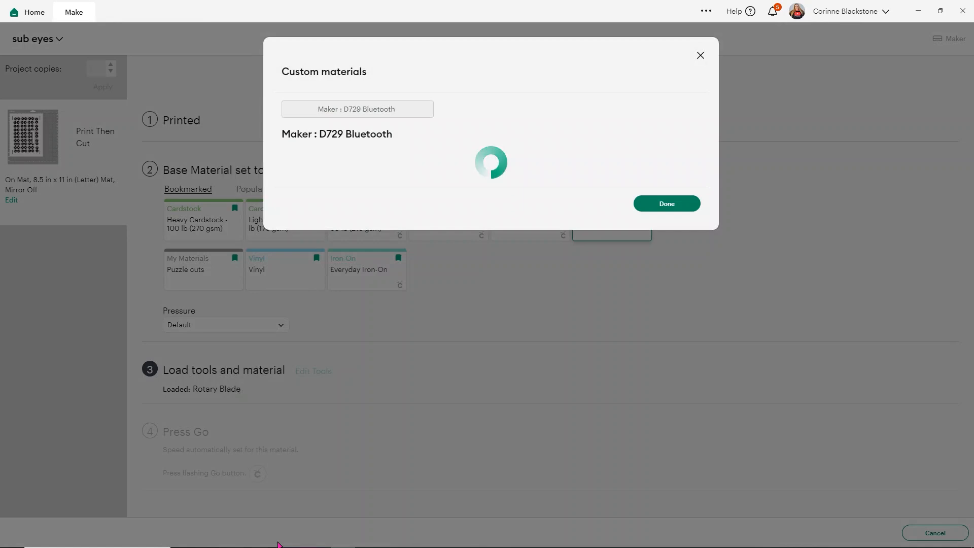